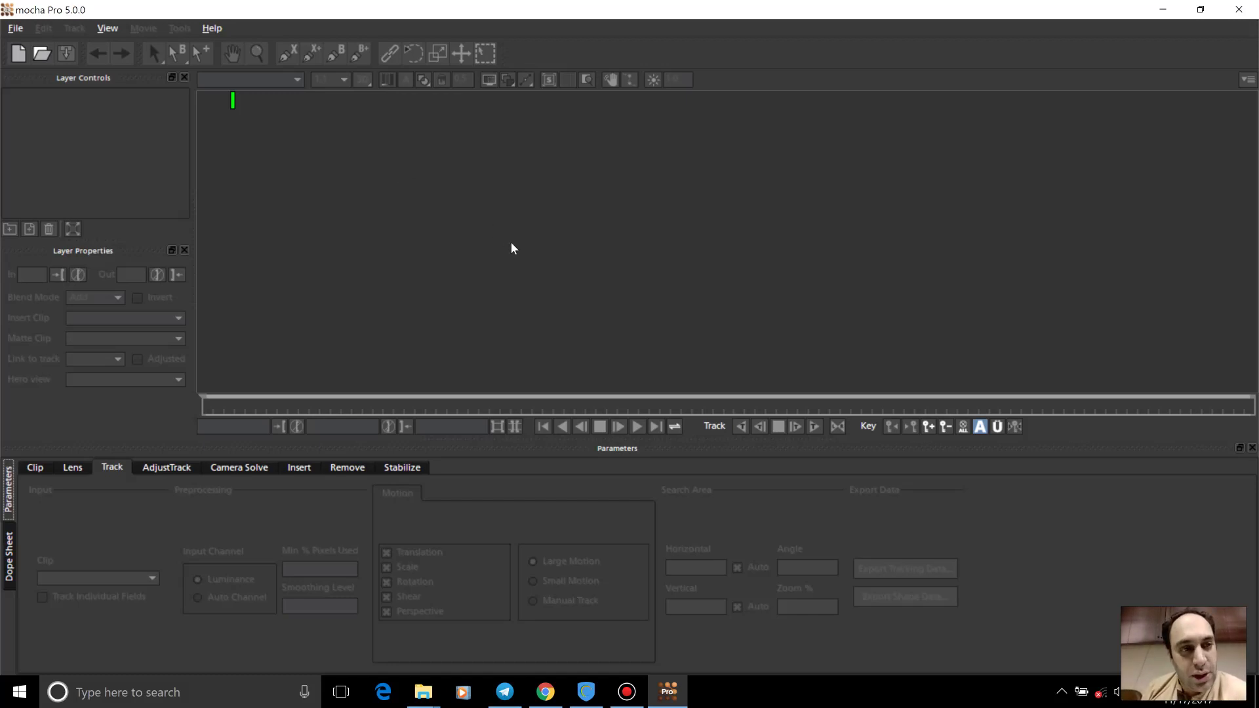
# Step: Start a new project and browse for its footage in D:\Videos green bk sources\HD Background
pyautogui.click(15, 28)
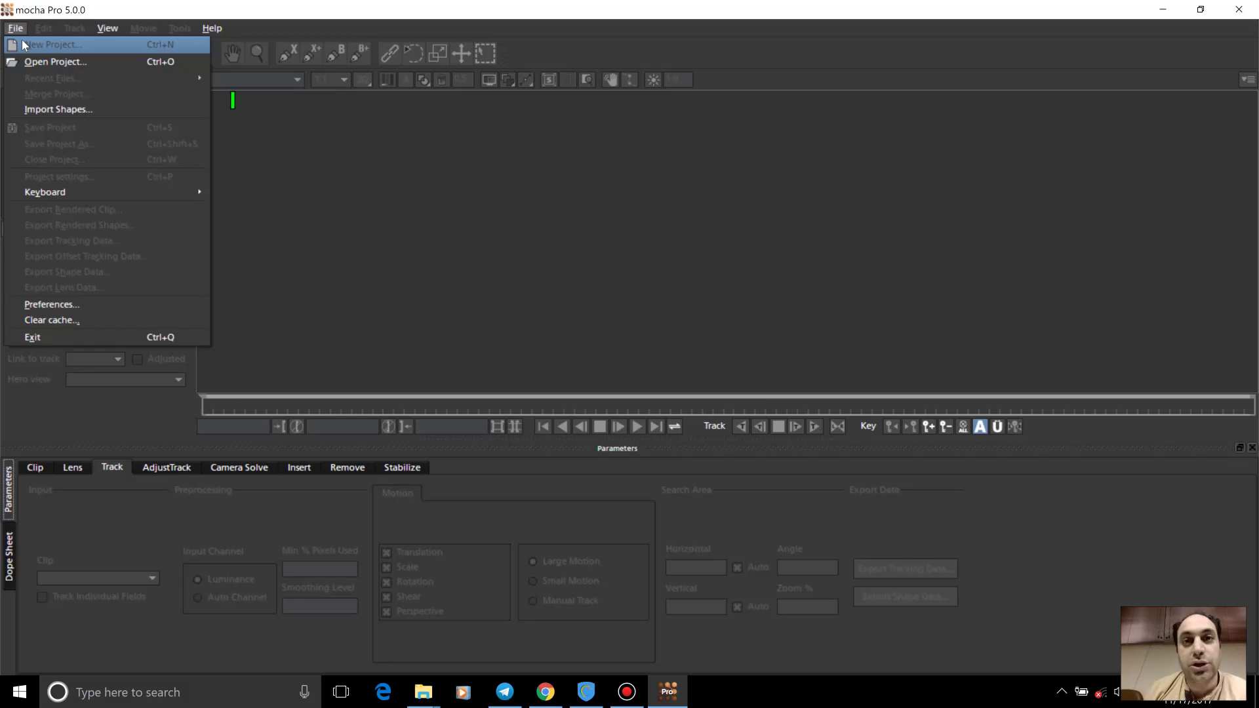
pyautogui.click(23, 44)
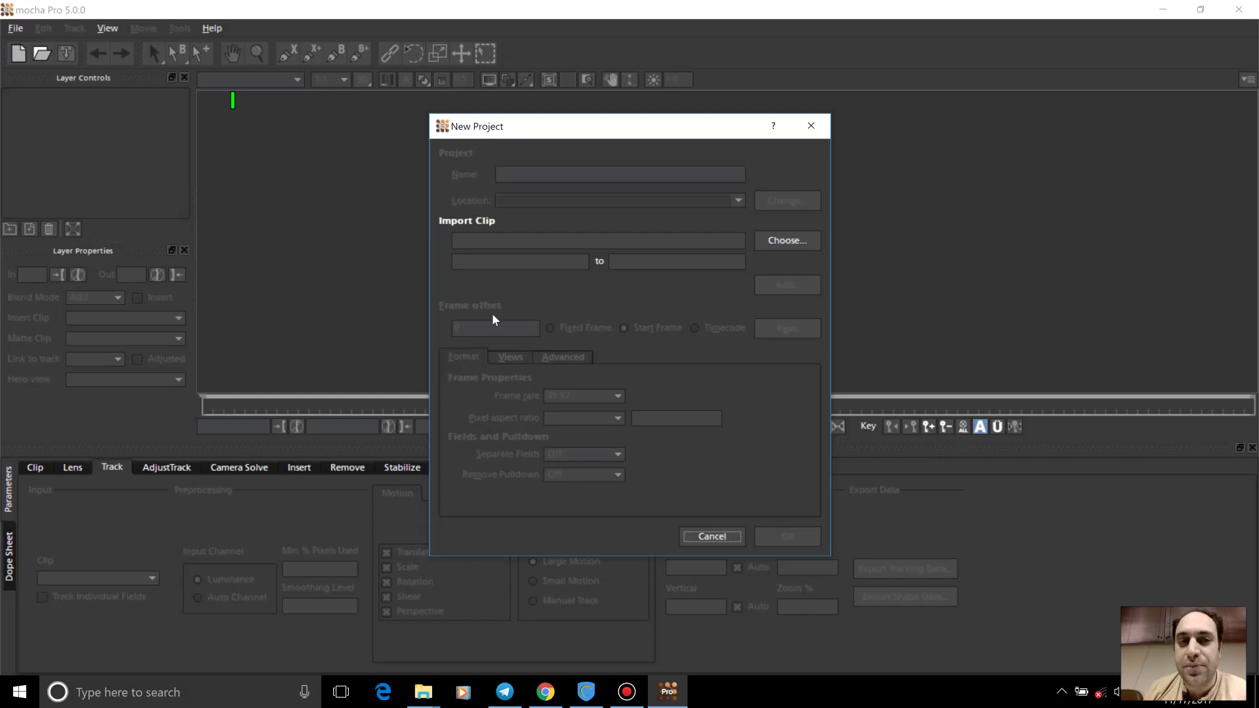
pyautogui.click(777, 241)
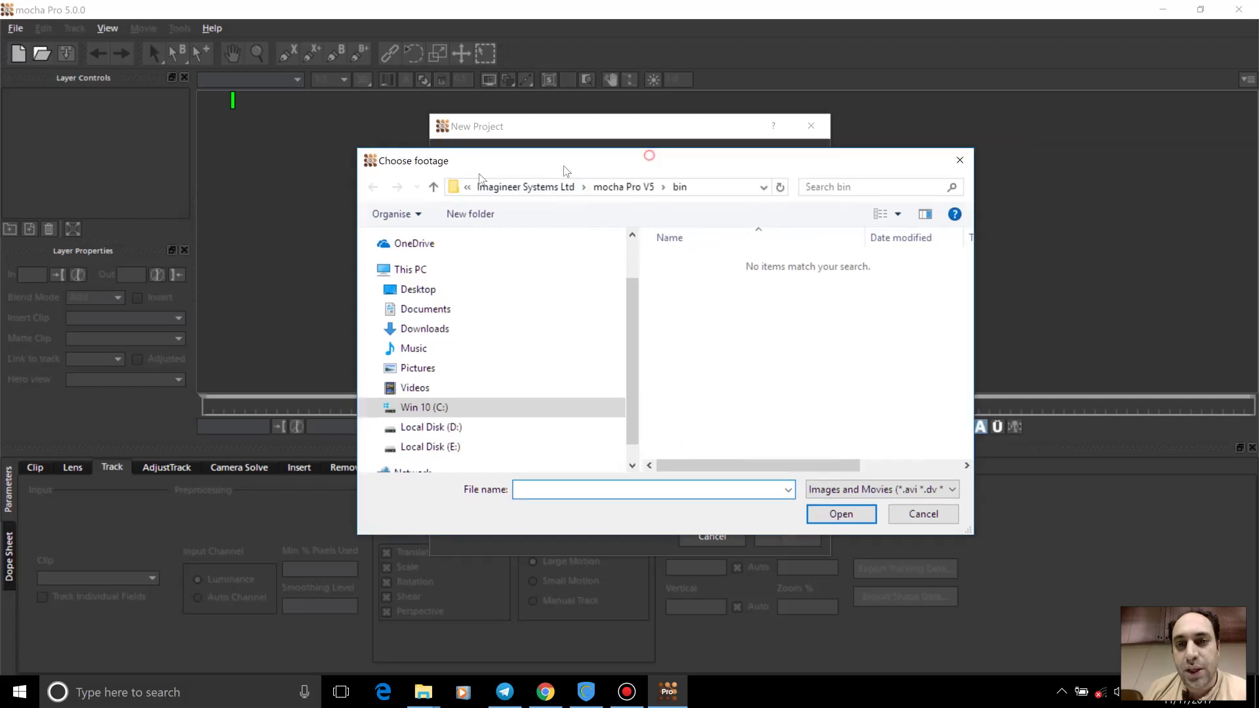
pyautogui.click(298, 446)
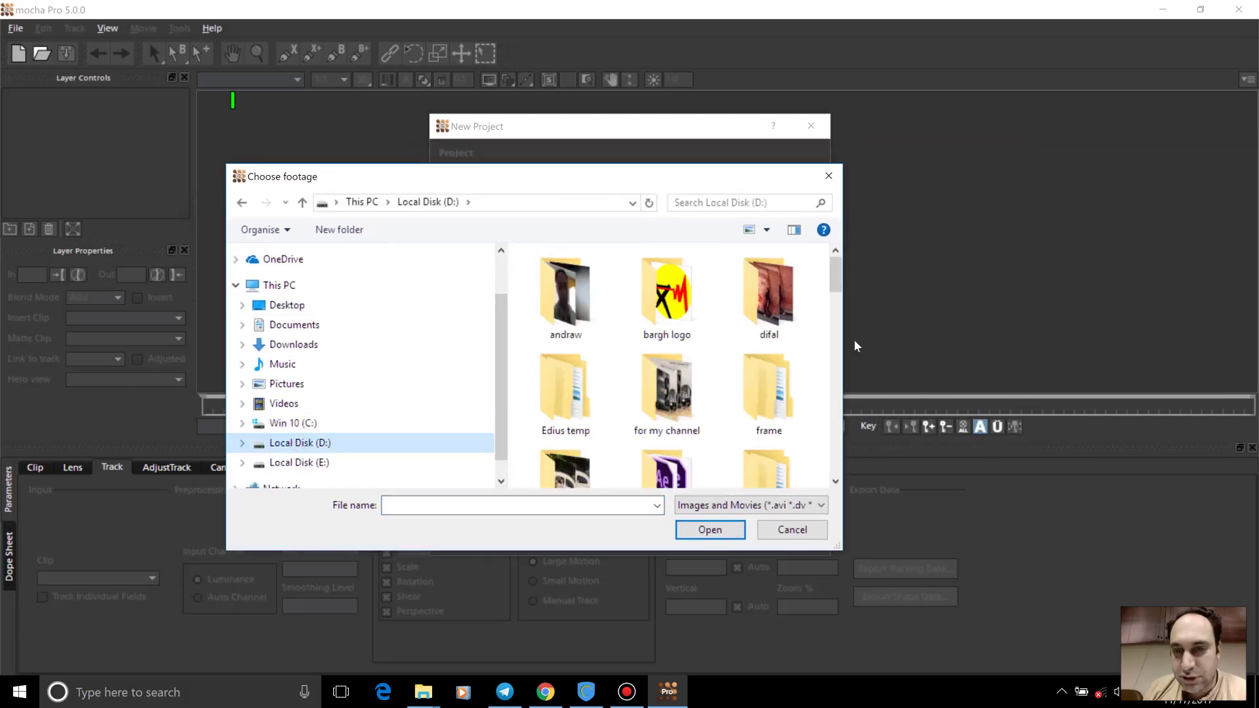
pyautogui.scroll(-1, 761, 334)
pyautogui.scroll(-1, 760, 332)
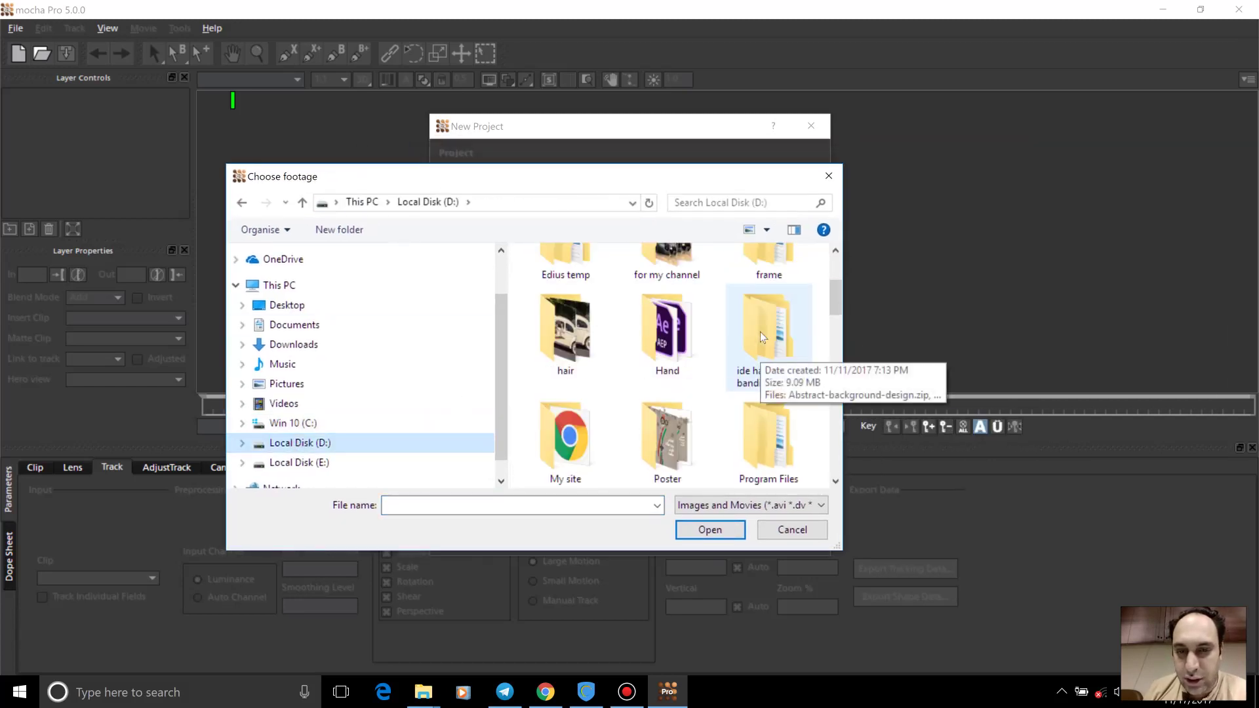
pyautogui.scroll(-4, 768, 430)
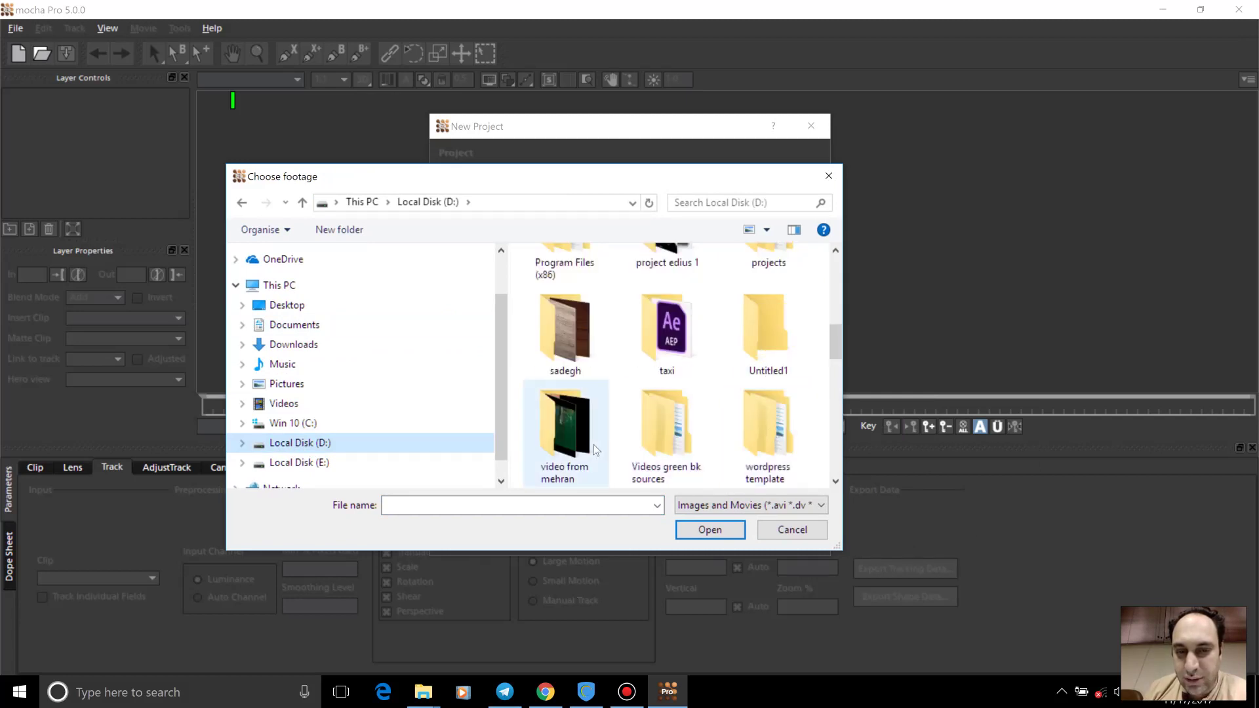
pyautogui.scroll(-1, 593, 445)
pyautogui.doubleClick(675, 357)
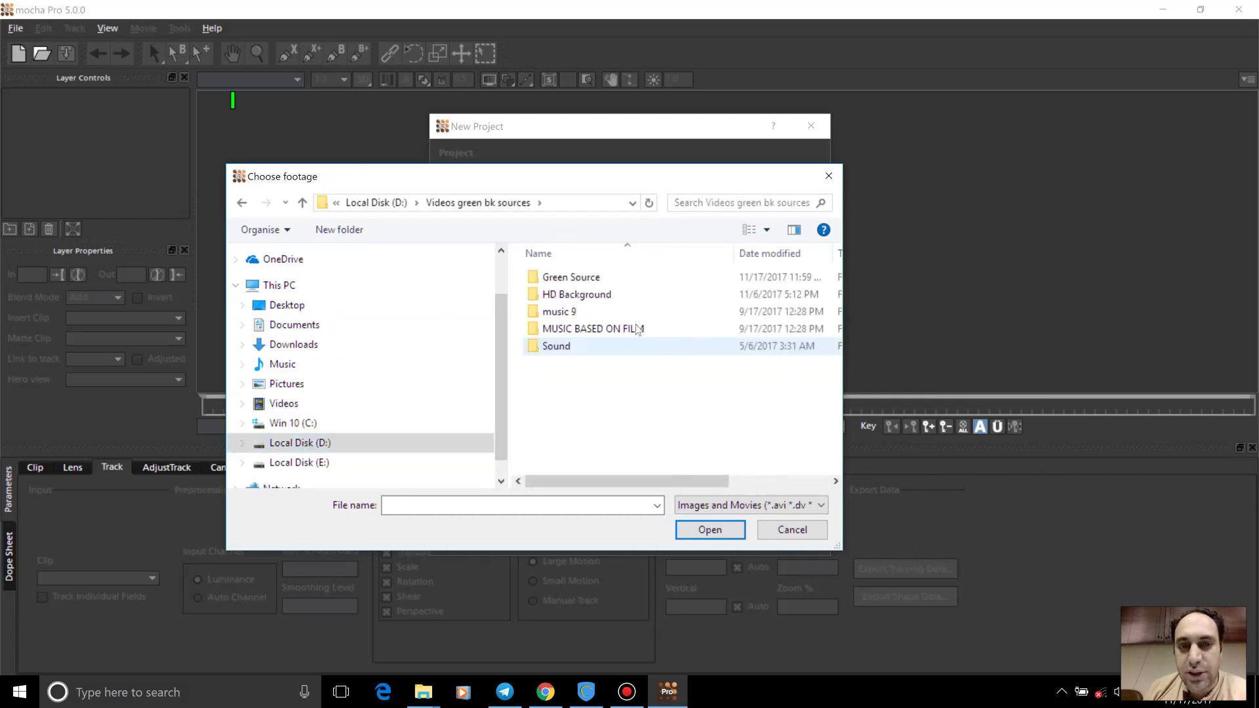
pyautogui.doubleClick(594, 302)
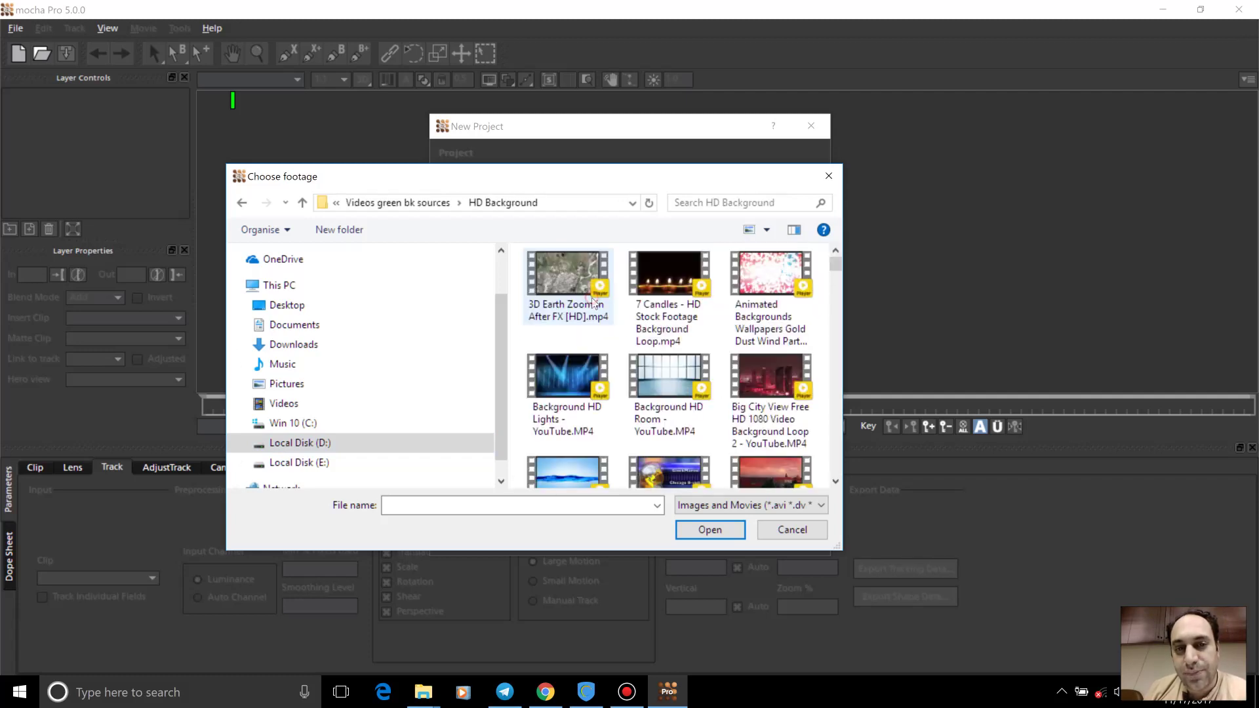
# Step: Import the "free video background HD live Haidplatz Avatfilm - YouTube.MP4" street clip as the project footage
pyautogui.scroll(-2, 754, 391)
pyautogui.scroll(-3, 756, 395)
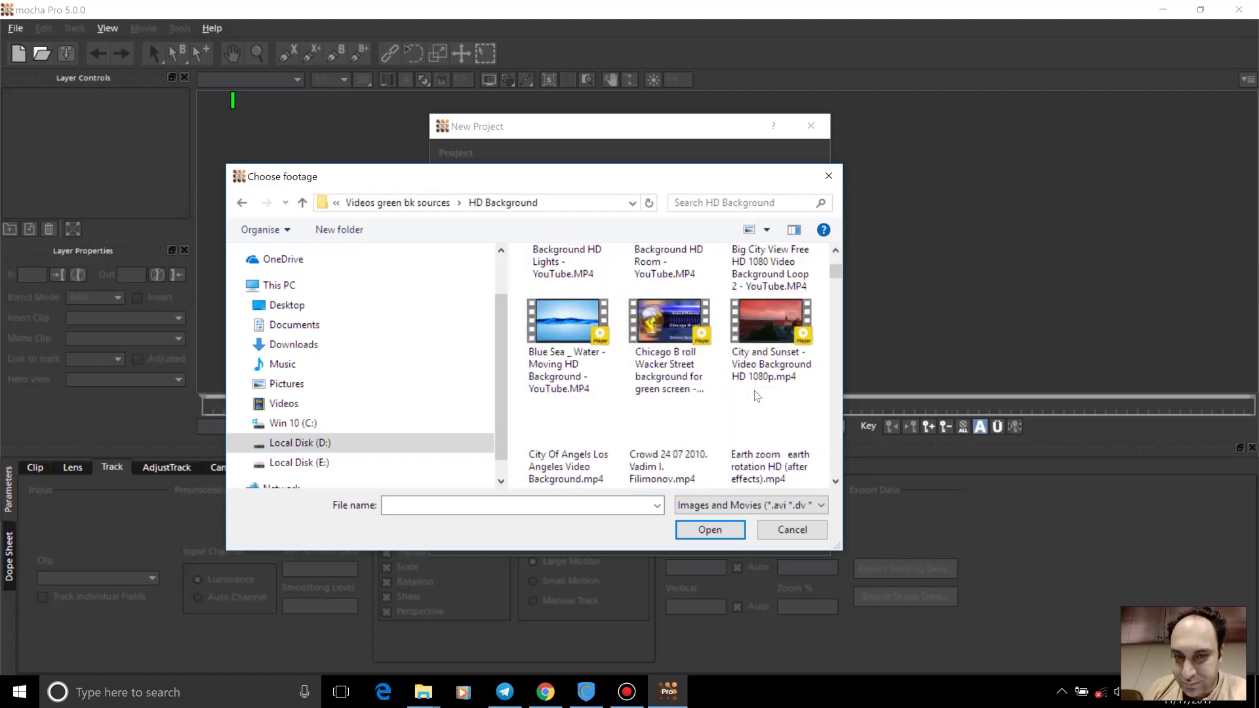
pyautogui.scroll(-8, 755, 391)
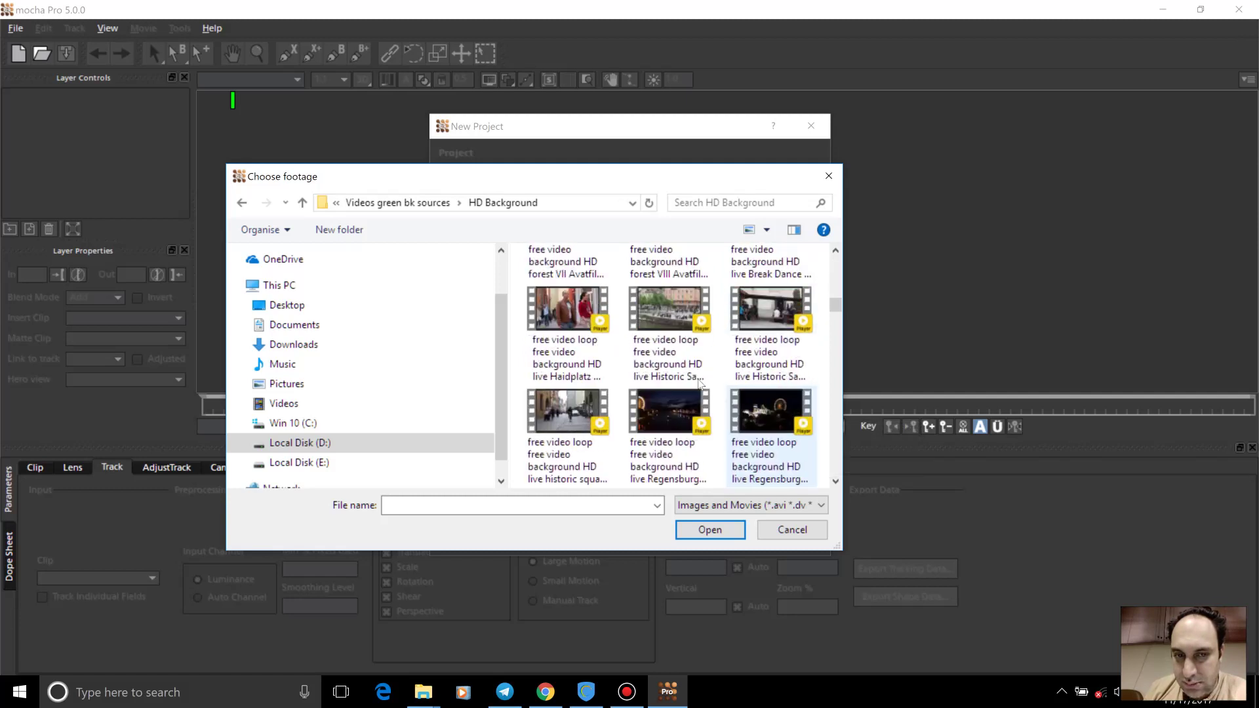
pyautogui.click(580, 336)
pyautogui.click(707, 533)
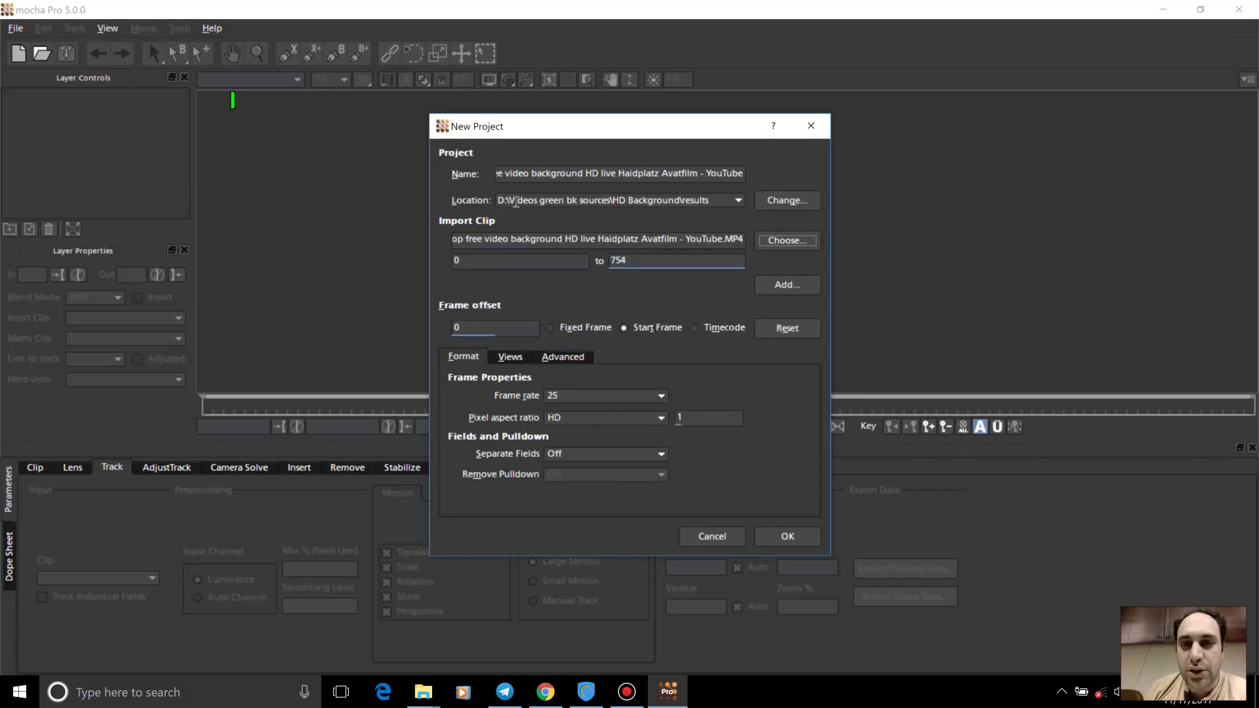
# Step: Set the imported clip's frame range to 100 to 400
pyautogui.click(462, 243)
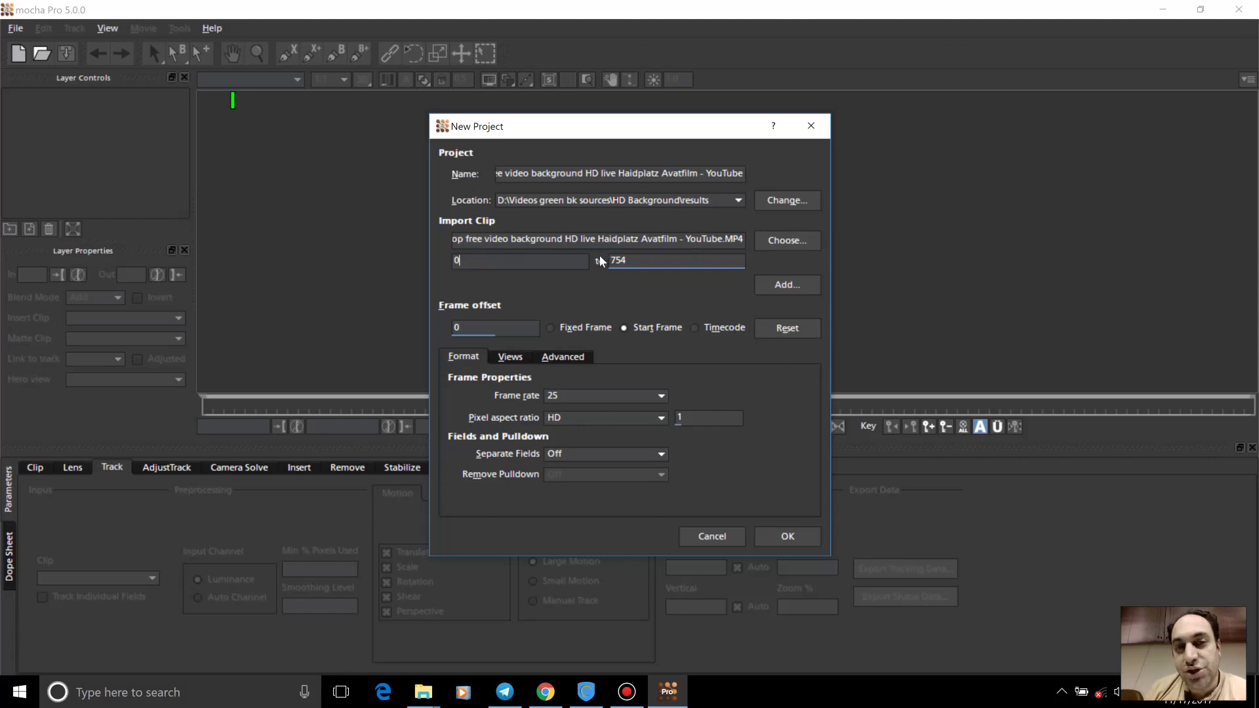
pyautogui.doubleClick(533, 262)
pyautogui.write('1')
pyautogui.press('BackSpace')
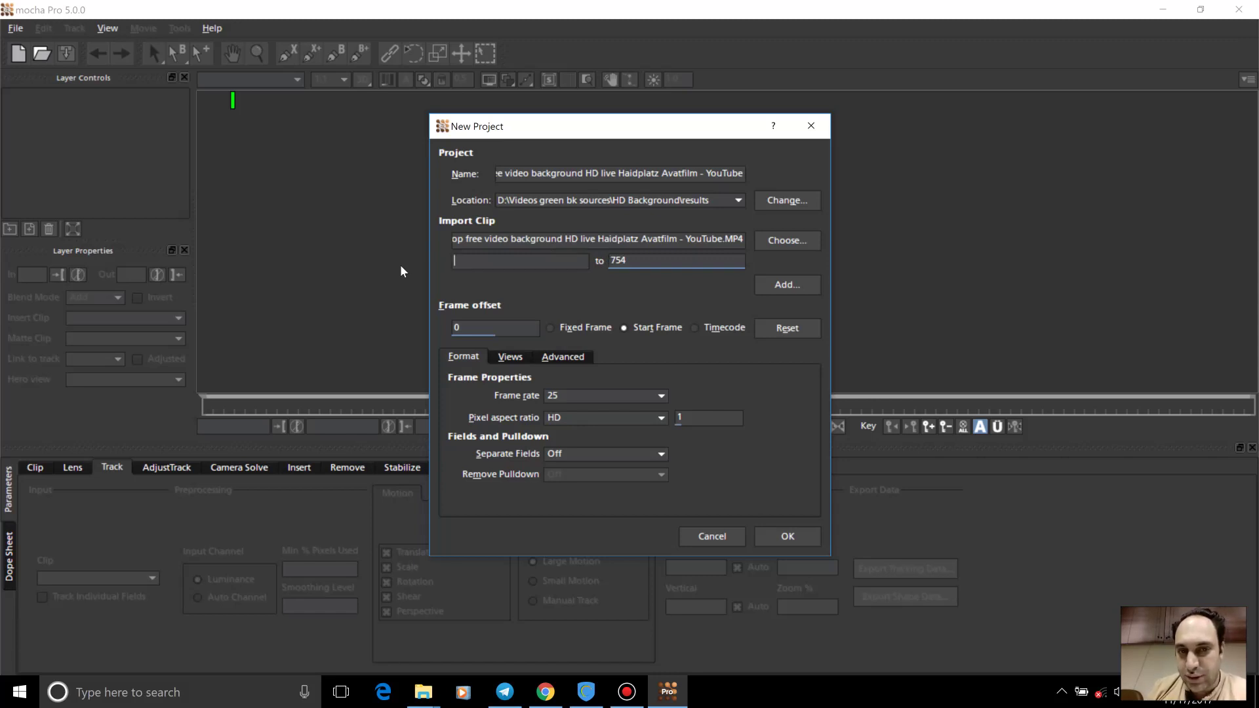
pyautogui.write('100')
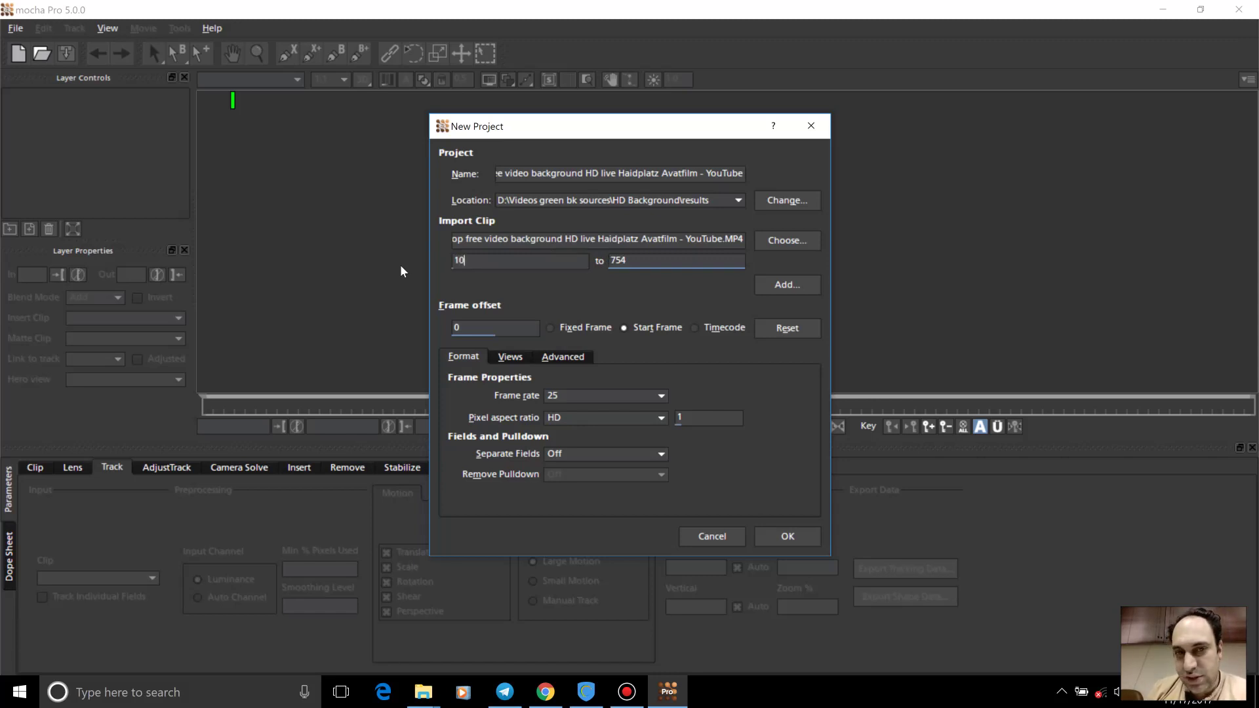
pyautogui.click(646, 261)
pyautogui.press('BackSpace')
pyautogui.press('BackSpace')
pyautogui.press('BackSpace')
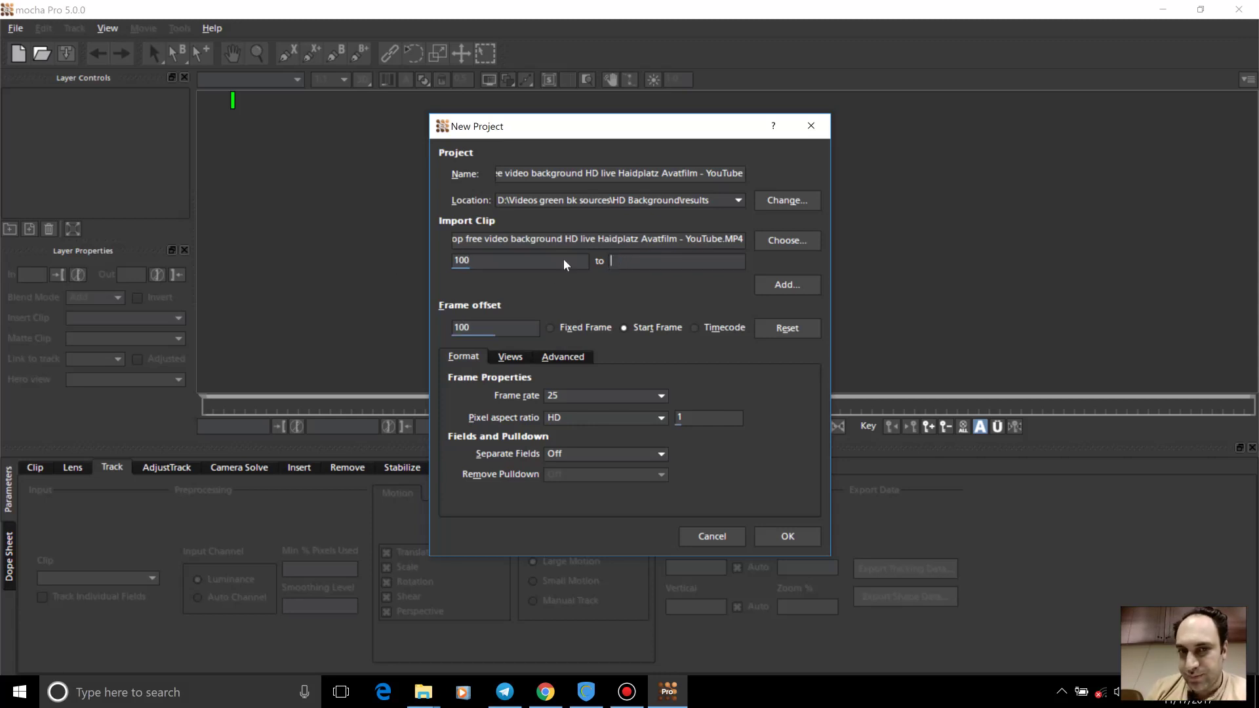
pyautogui.write('400')
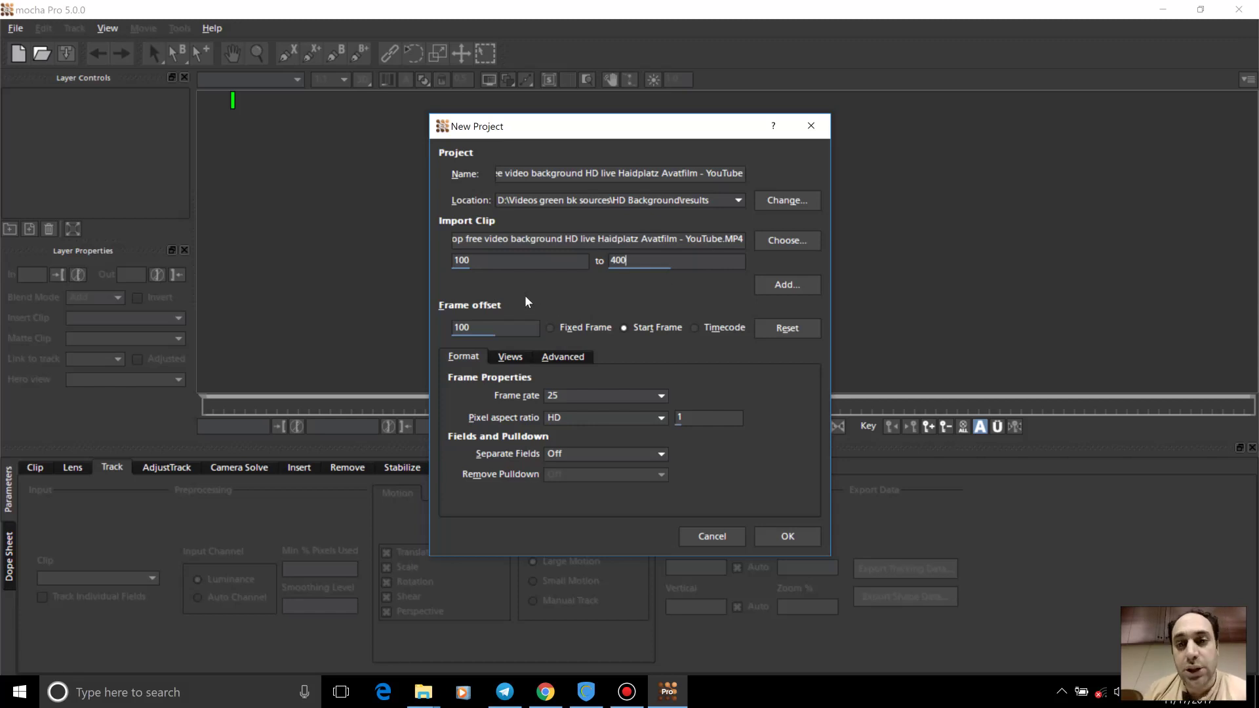
# Step: Add the "Historic Sausage Kitchen Avatfilm - YouTube_3.MP4" video as a second import clip
pyautogui.click(768, 290)
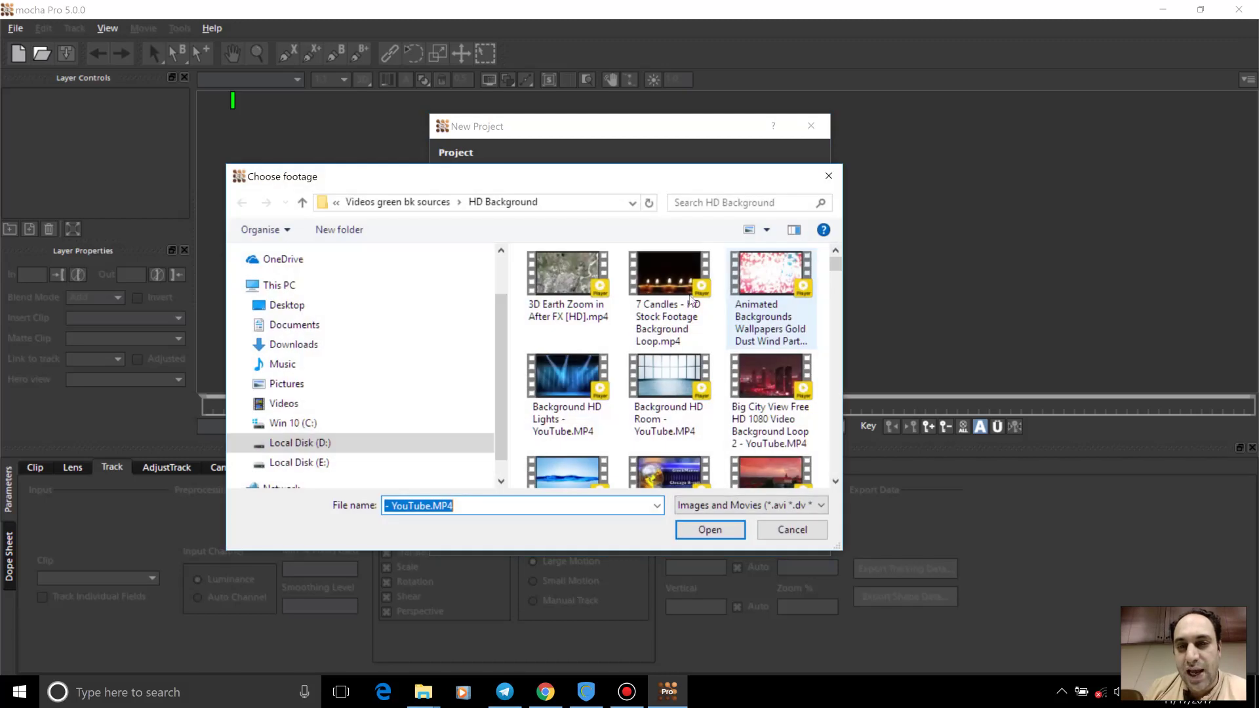
pyautogui.scroll(-10, 684, 359)
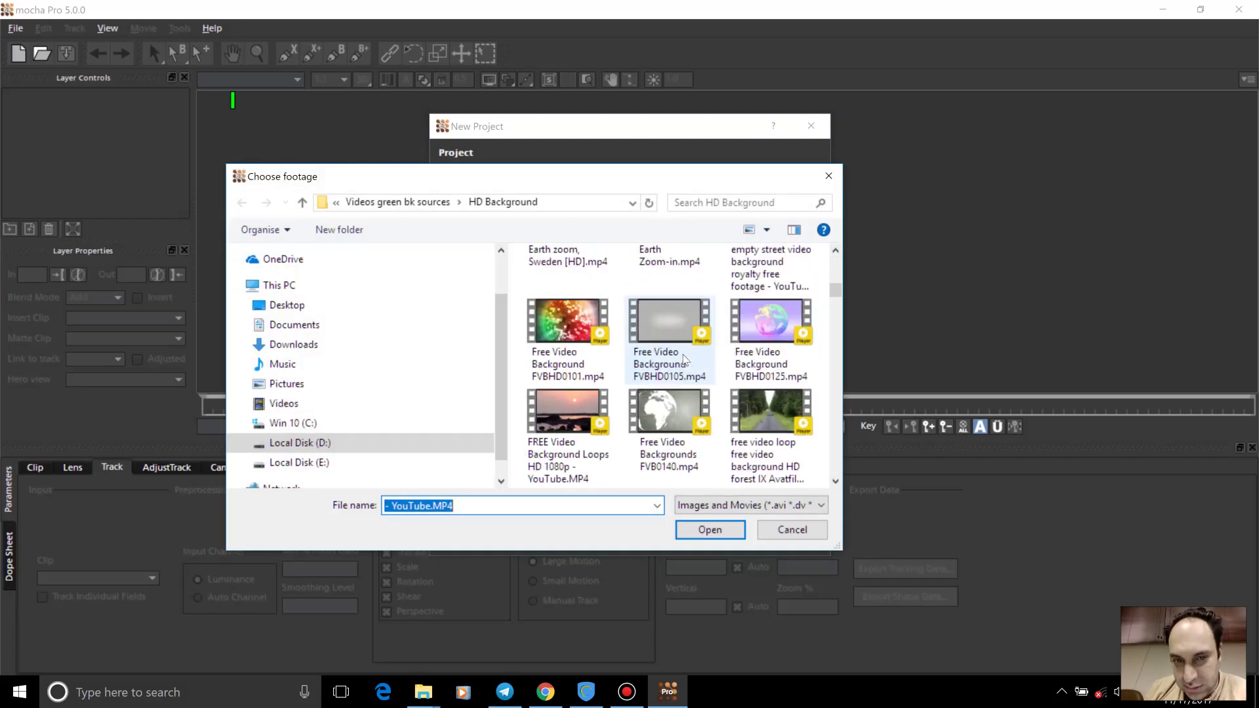
pyautogui.scroll(-2, 684, 359)
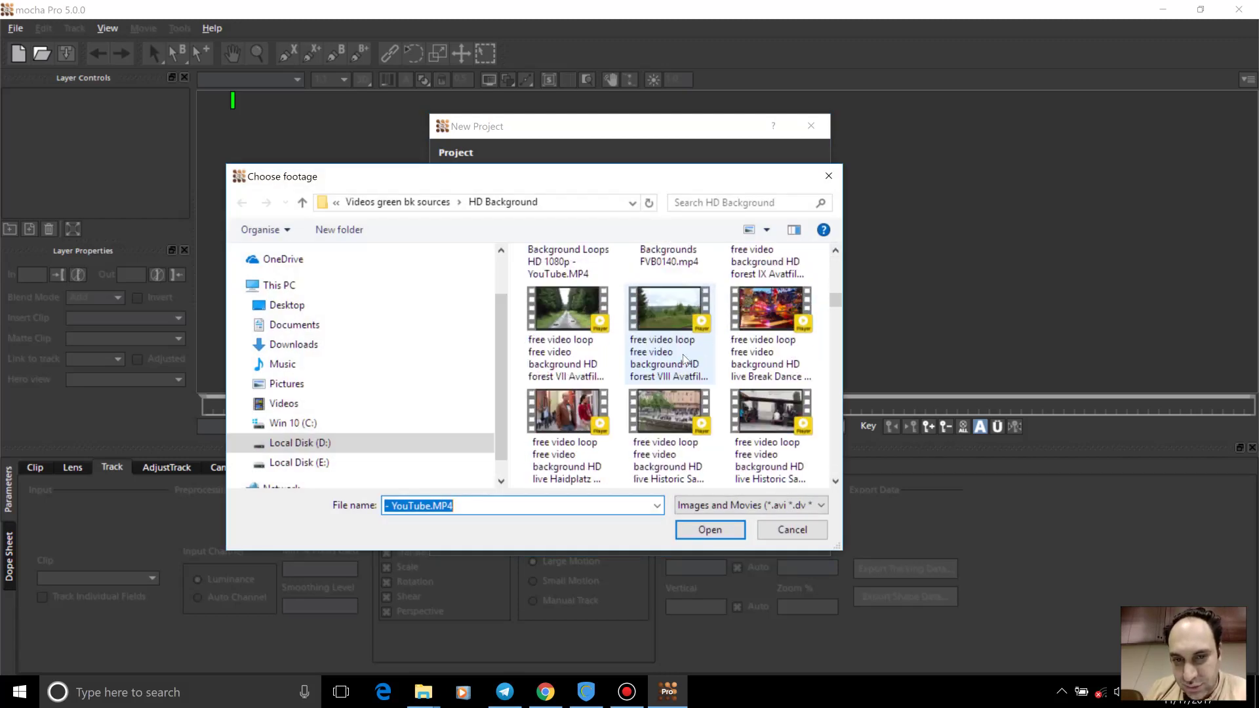
pyautogui.doubleClick(774, 410)
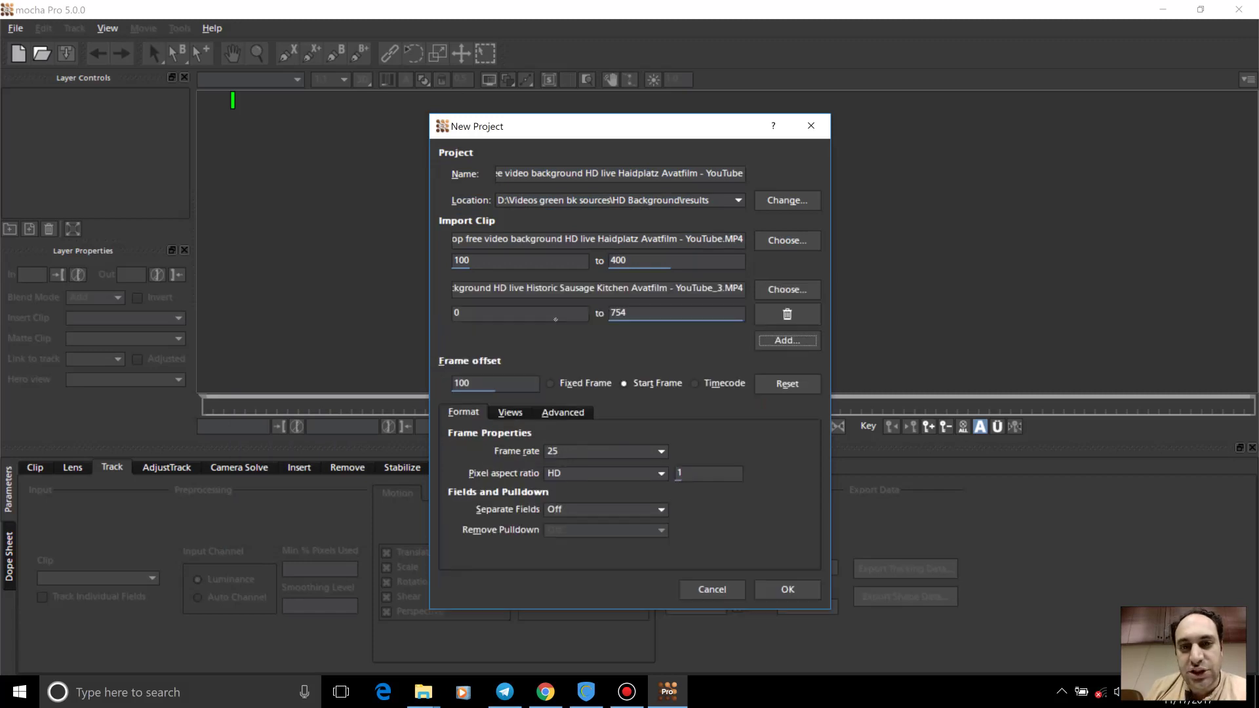
# Step: Set the second clip's frame range to 300 to 700, and remove that clip from the import list
pyautogui.click(543, 317)
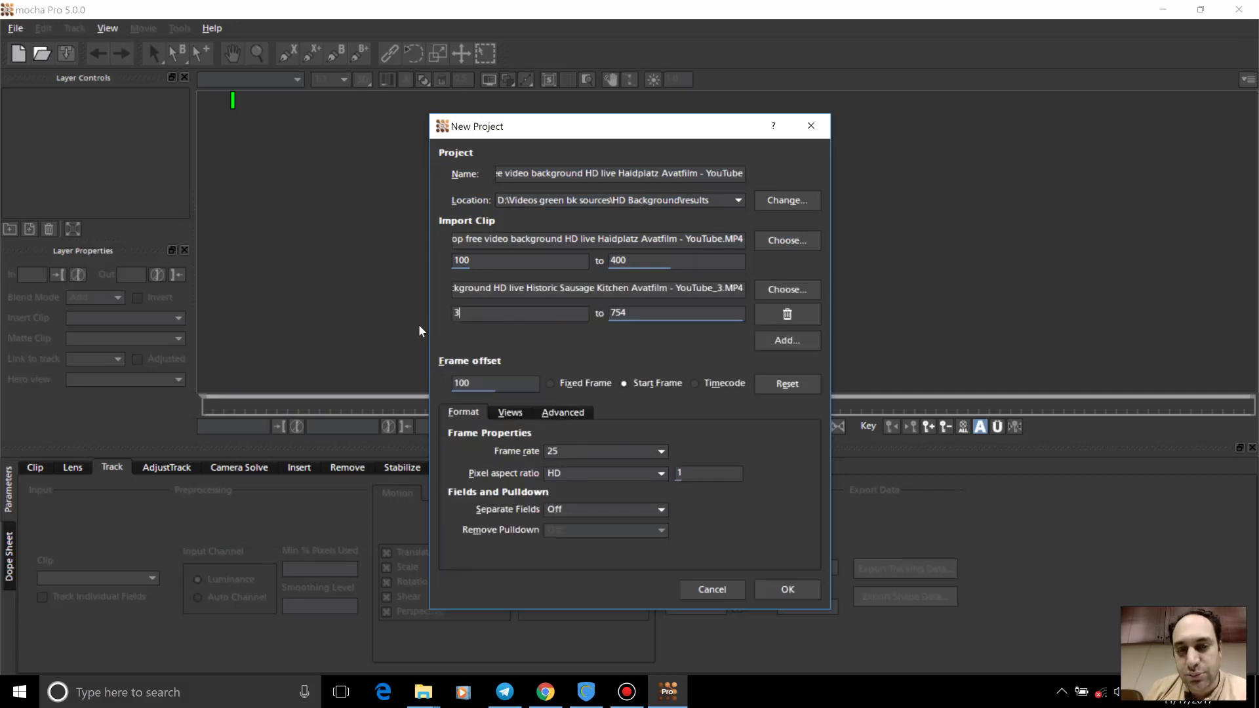
pyautogui.write('300')
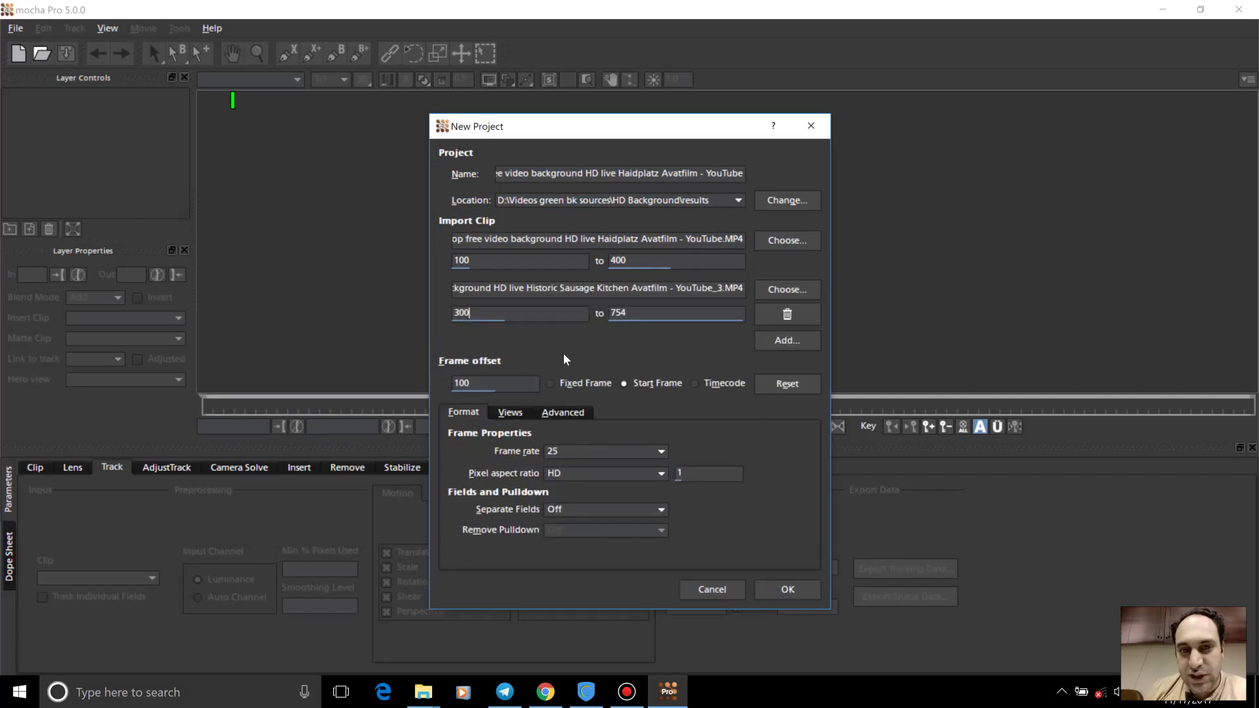
pyautogui.press('BackSpace')
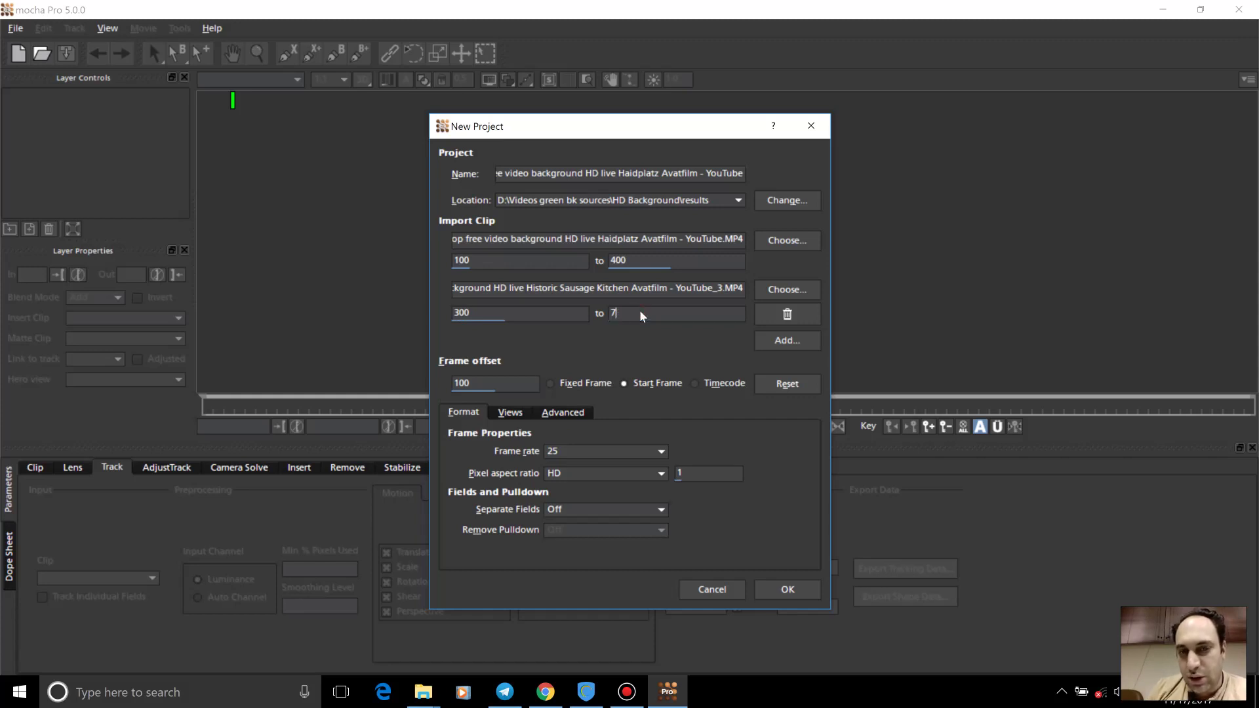
pyautogui.write('00')
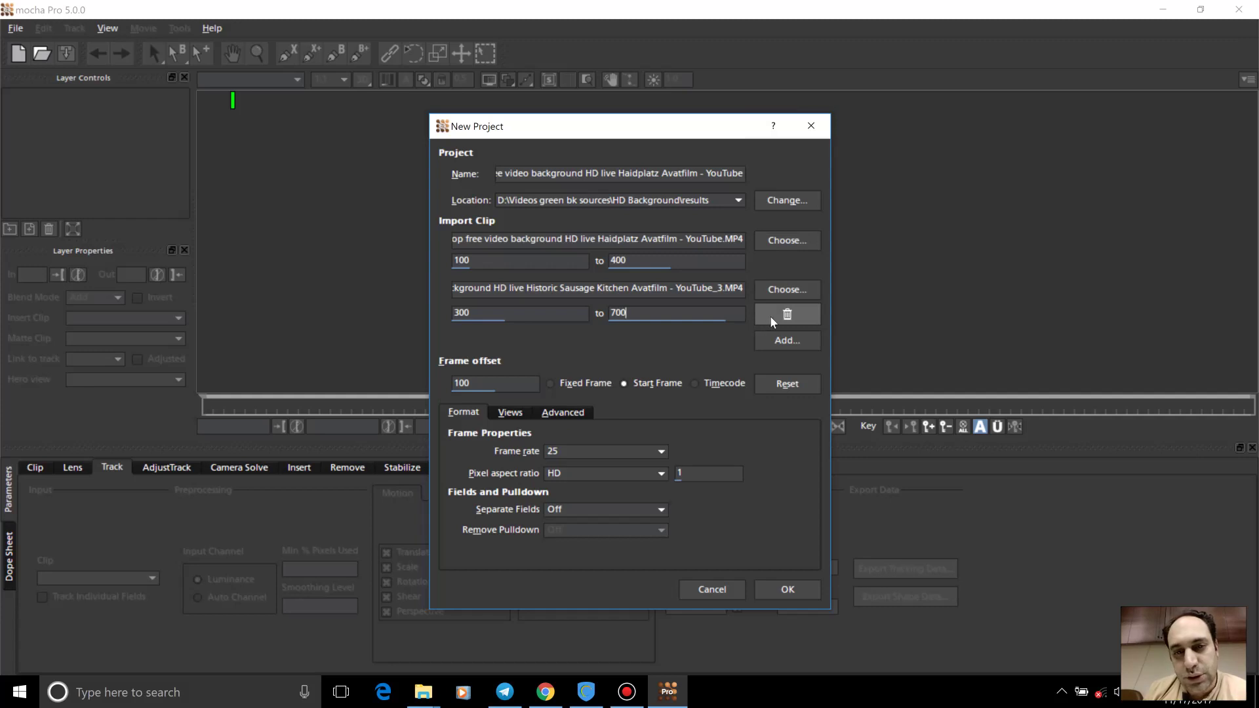
pyautogui.click(788, 316)
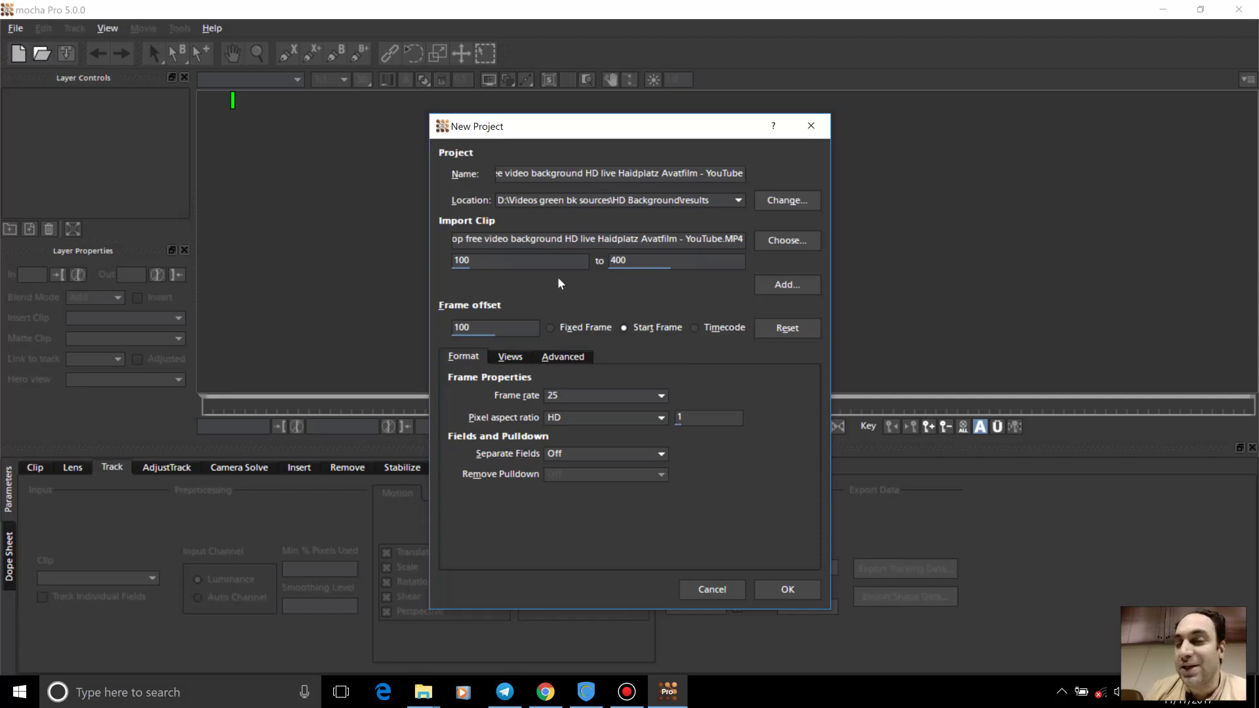
# Step: Review the pixel aspect ratio and separate fields choices, keep HD and Off, and create the project
pyautogui.click(578, 424)
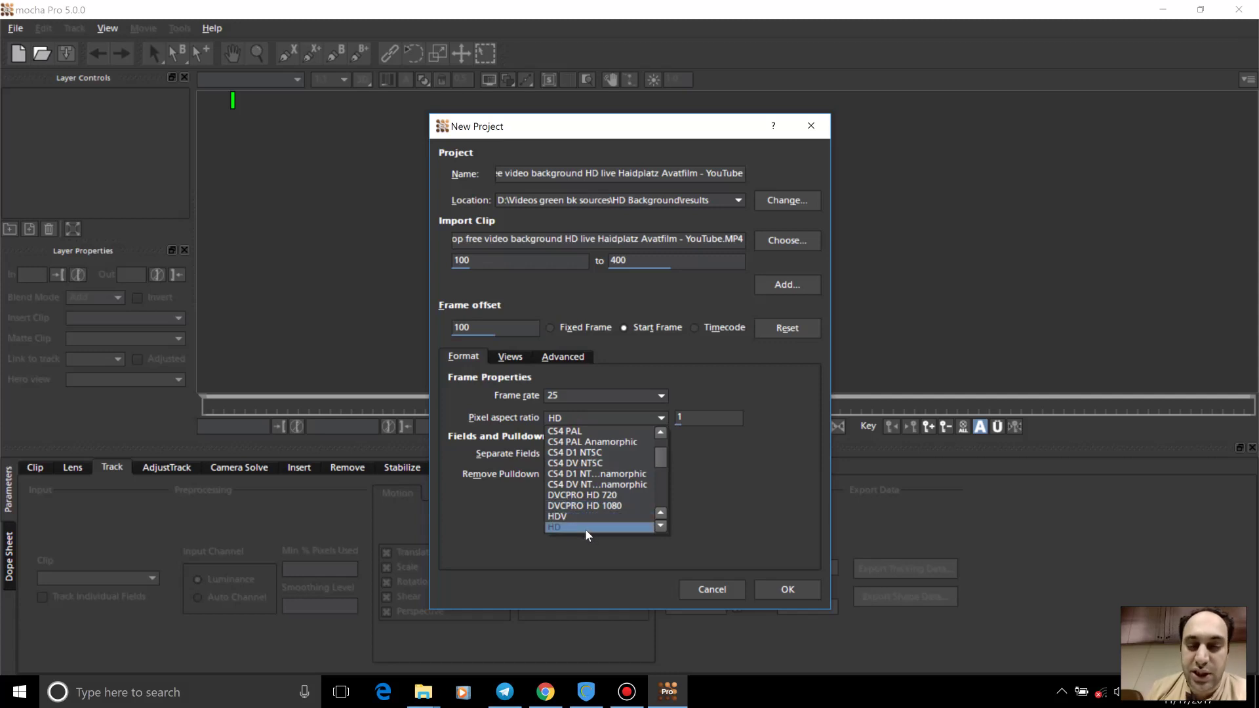
pyautogui.click(718, 518)
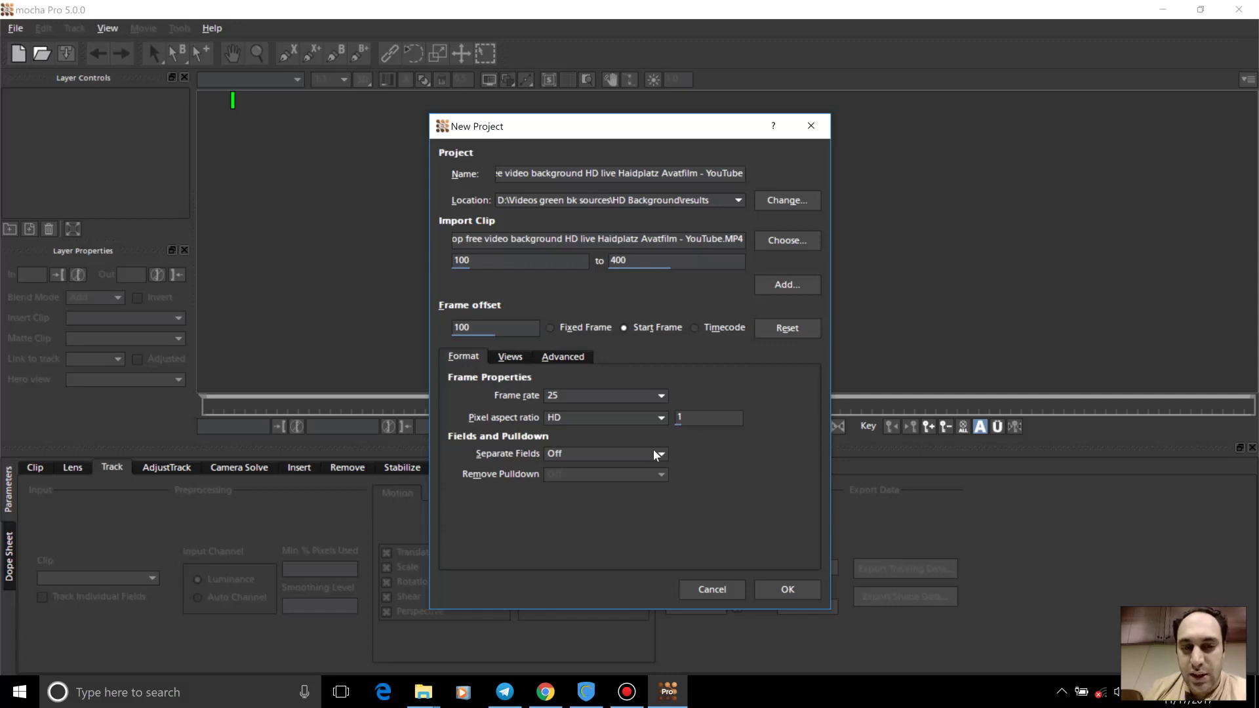
pyautogui.click(592, 459)
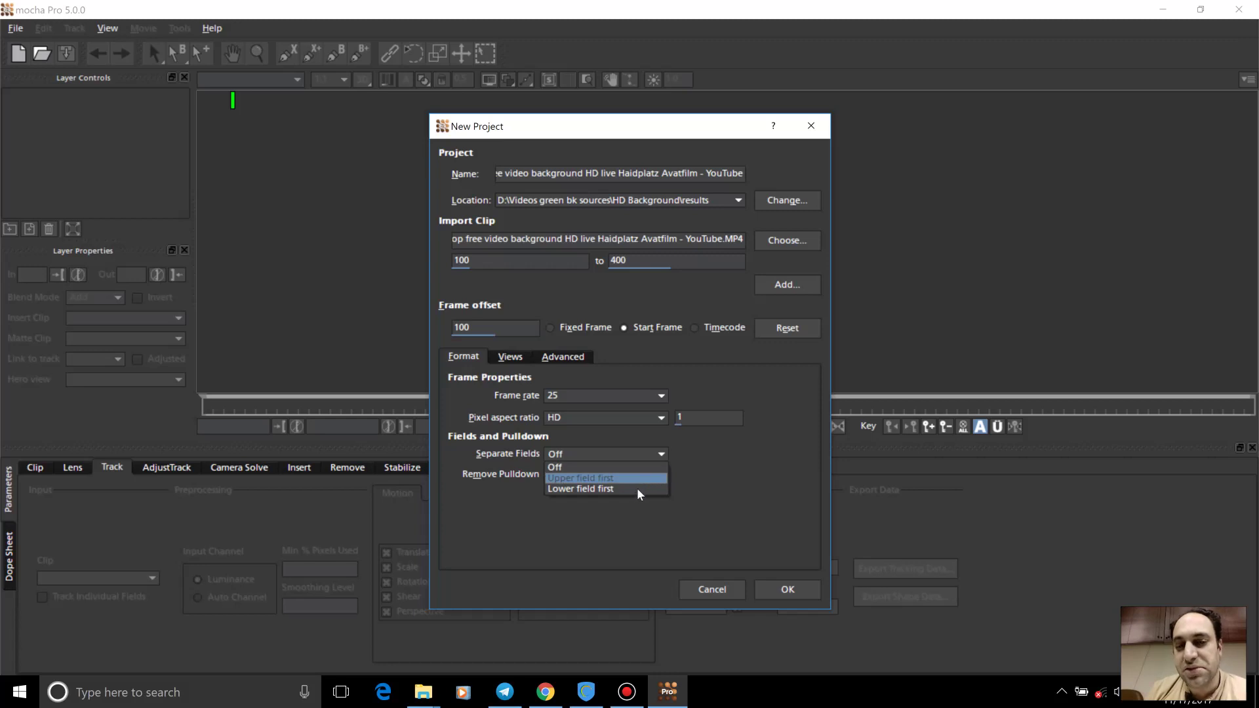
pyautogui.click(735, 454)
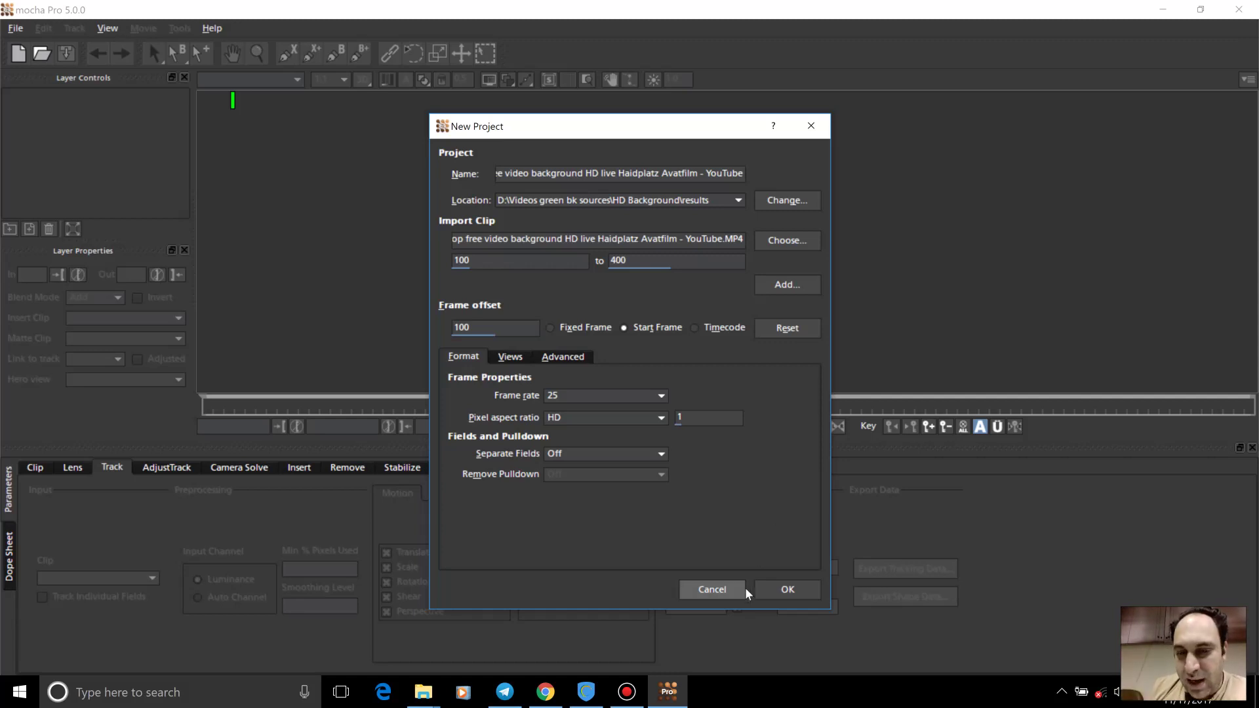
pyautogui.click(800, 592)
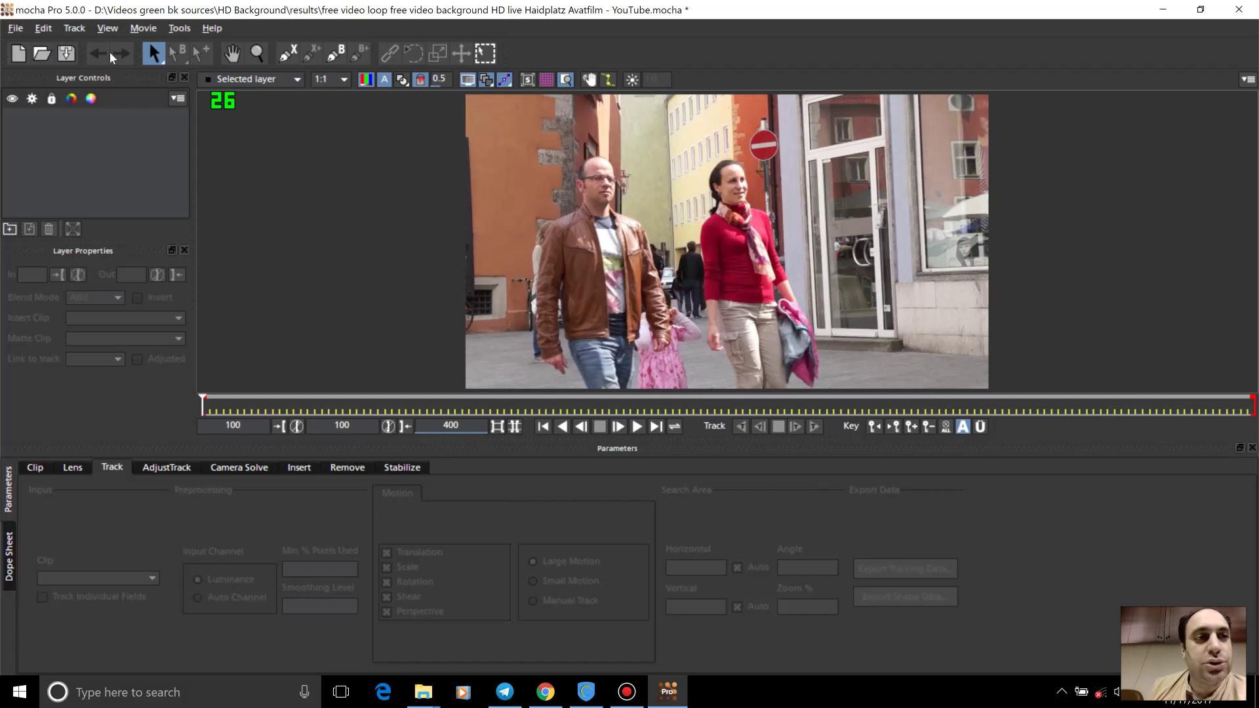
# Step: Hide the Parameters panel and show it again
pyautogui.click(108, 28)
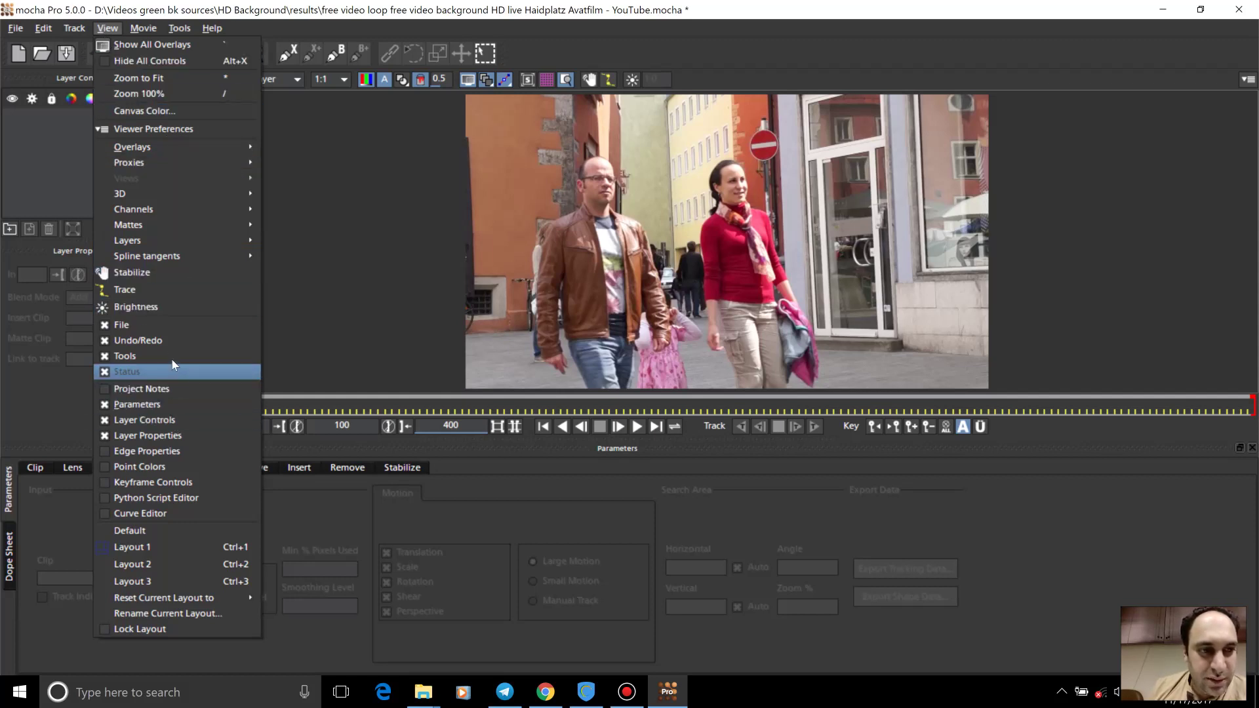
pyautogui.click(190, 403)
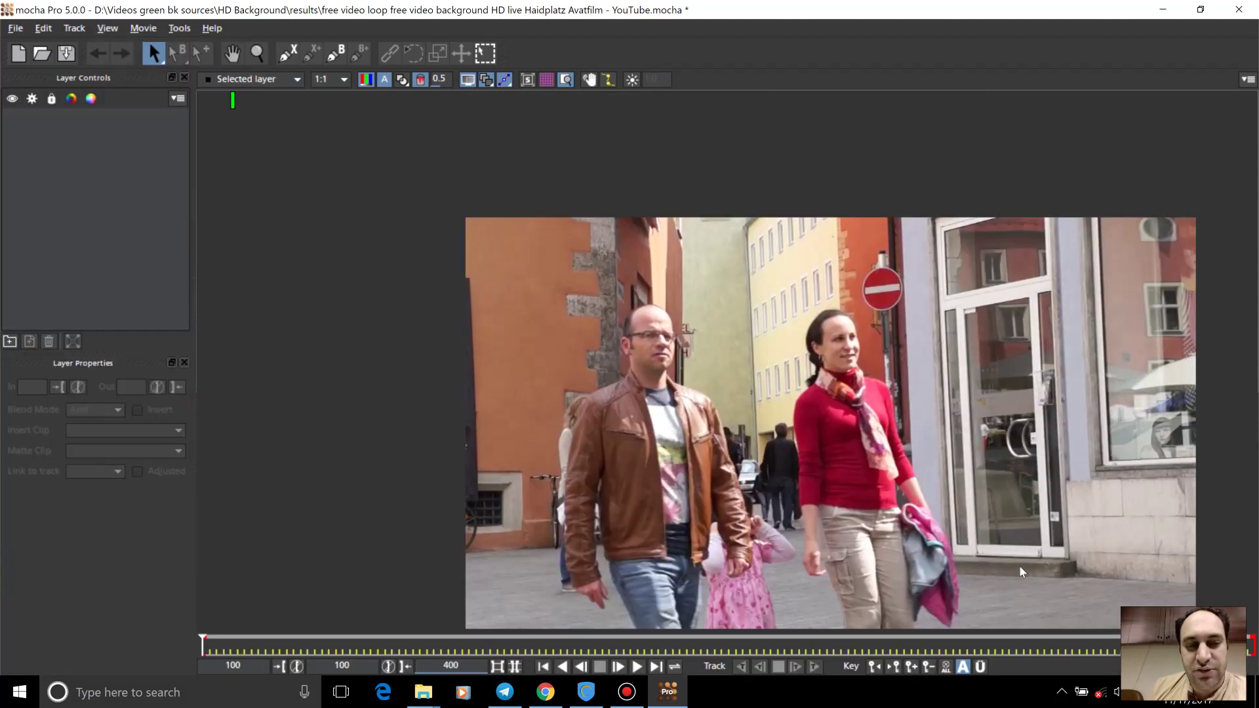
pyautogui.click(105, 31)
pyautogui.click(212, 403)
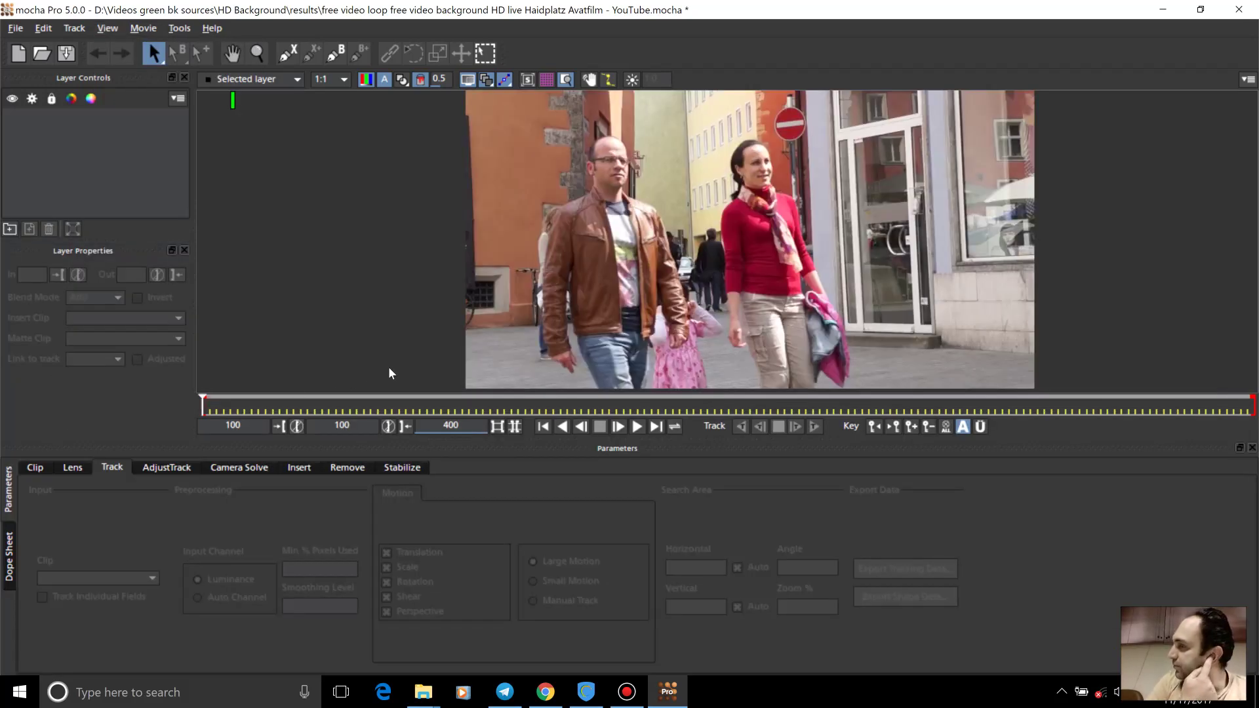
# Step: Switch the workspace to Layout 2
pyautogui.click(109, 28)
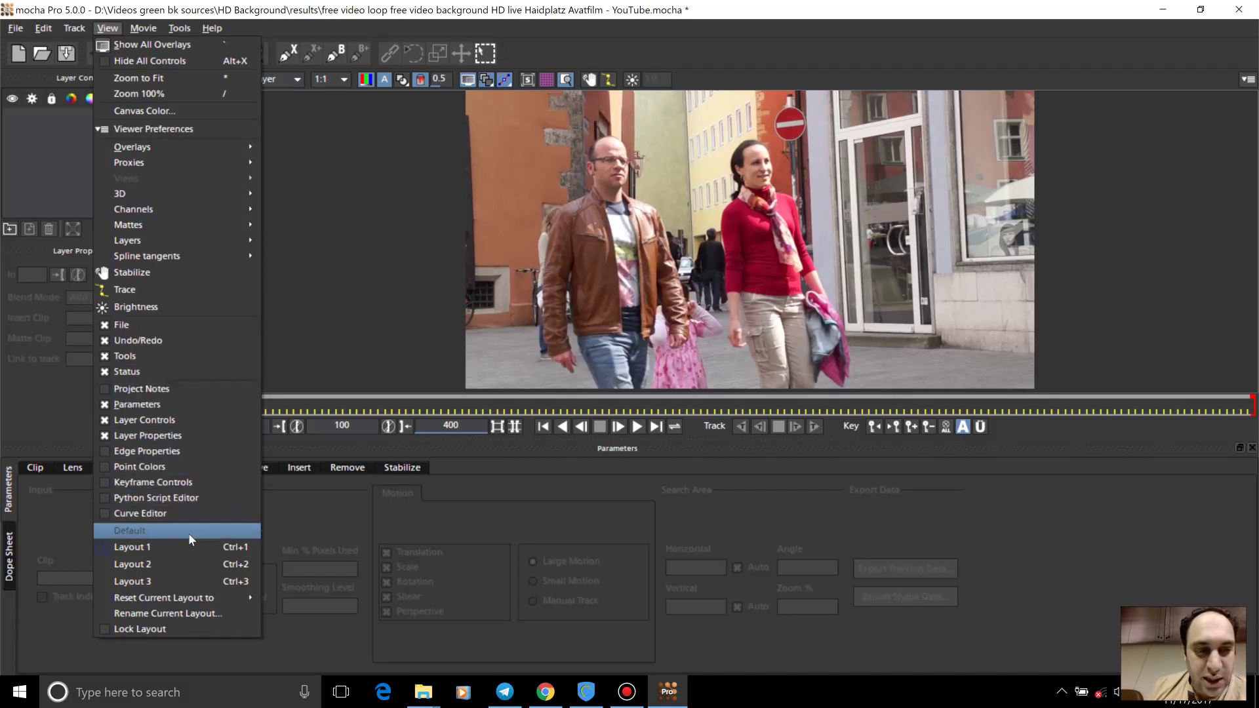
pyautogui.click(187, 566)
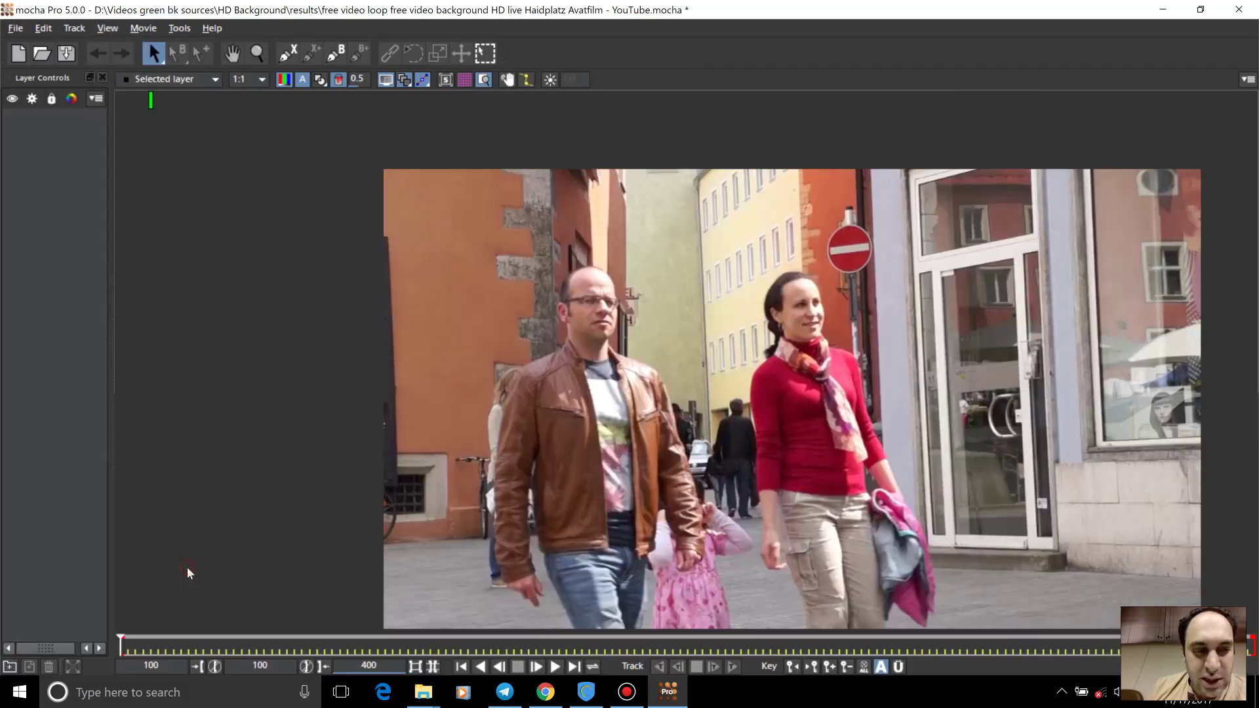
# Step: Switch the workspace to Layout 3 and return it to the Default layout
pyautogui.click(107, 28)
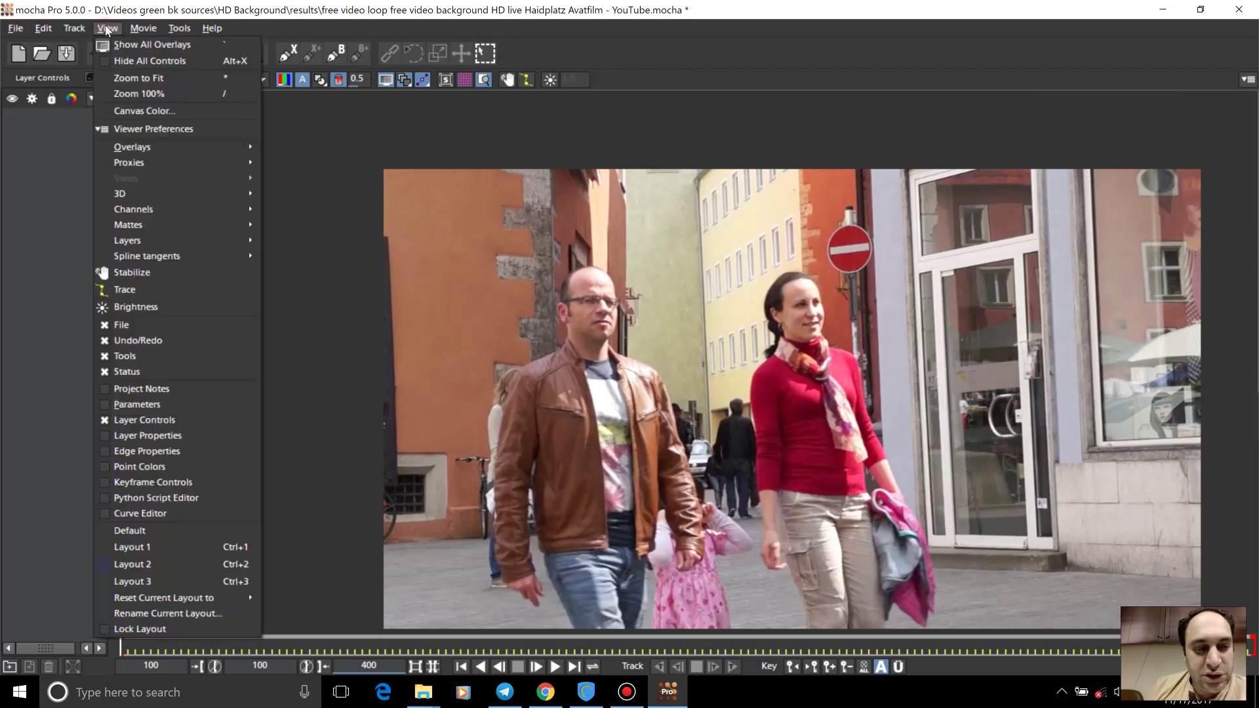
pyautogui.click(158, 583)
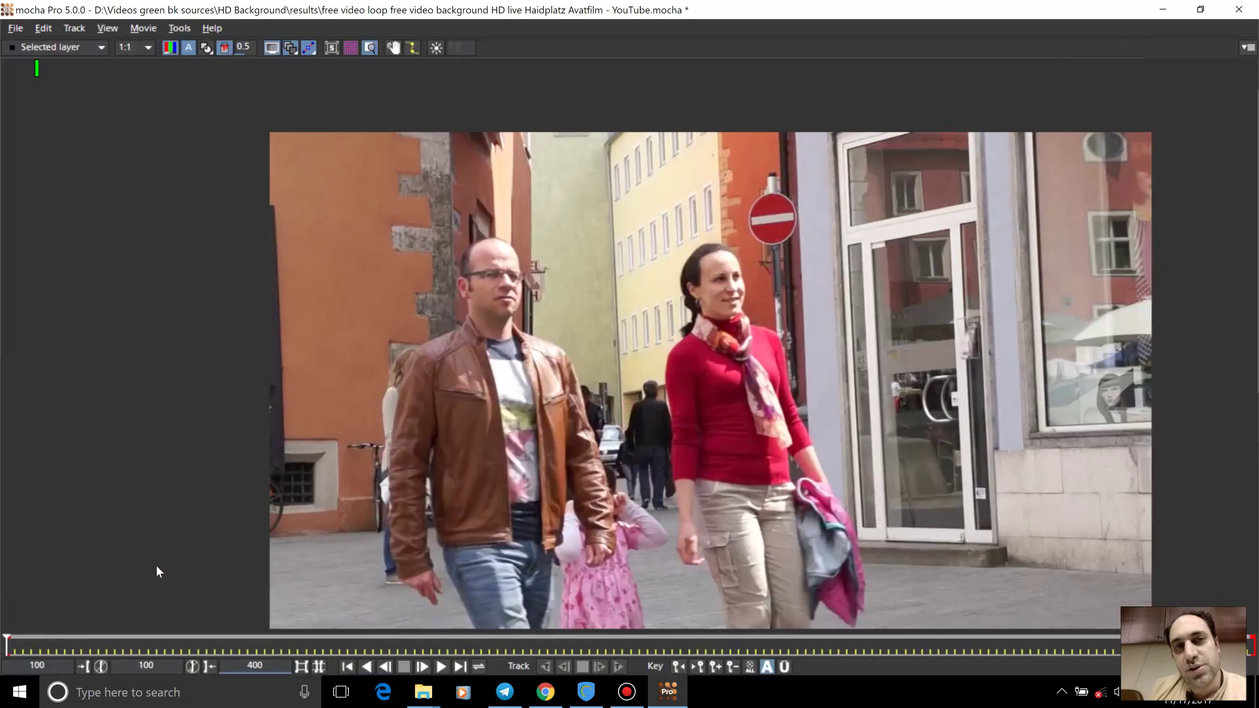
pyautogui.click(118, 30)
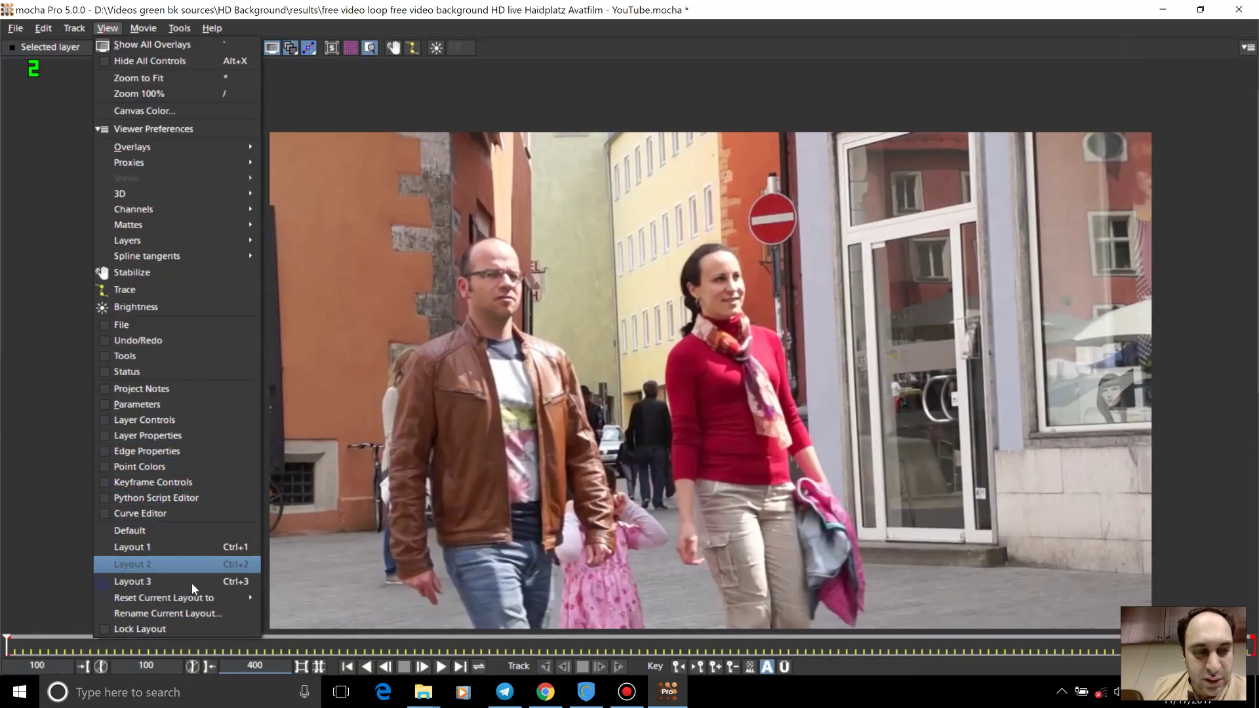
pyautogui.moveTo(191, 598)
pyautogui.click(186, 532)
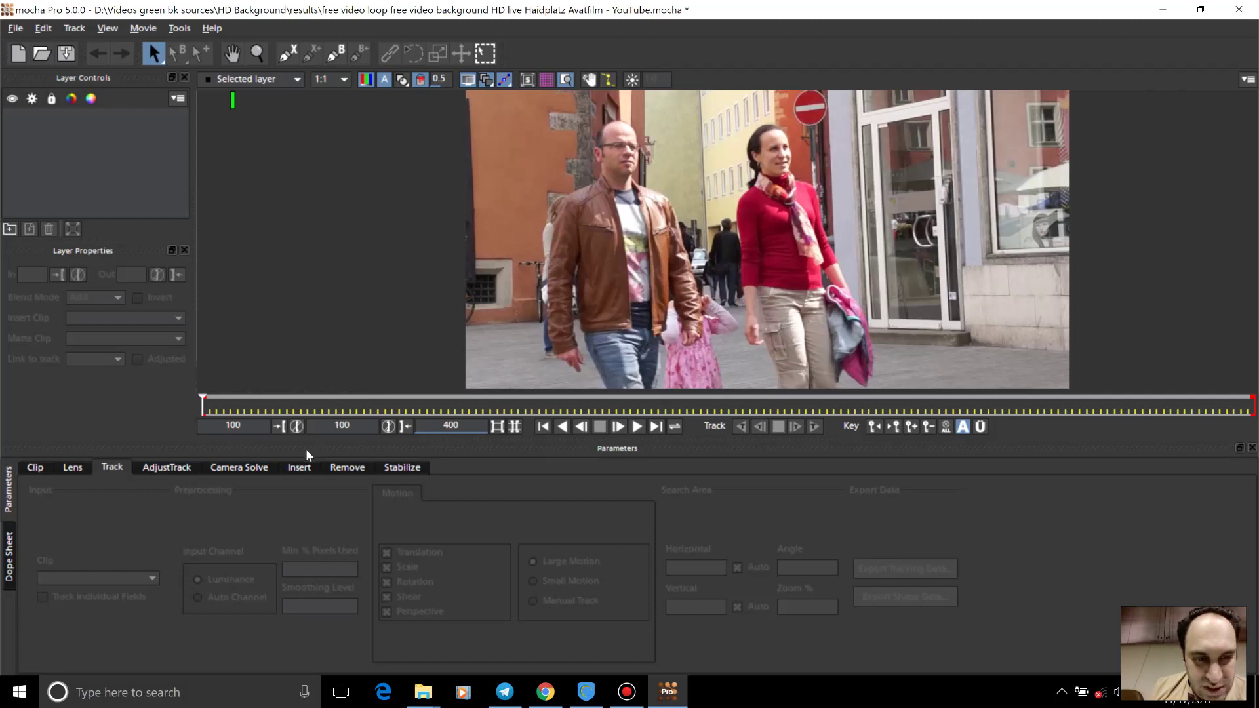
# Step: Widen the column holding Layer Controls and Layer Properties, and look over the Viewer Preferences before closing them
pyautogui.moveTo(191, 373); pyautogui.dragTo(248, 387)
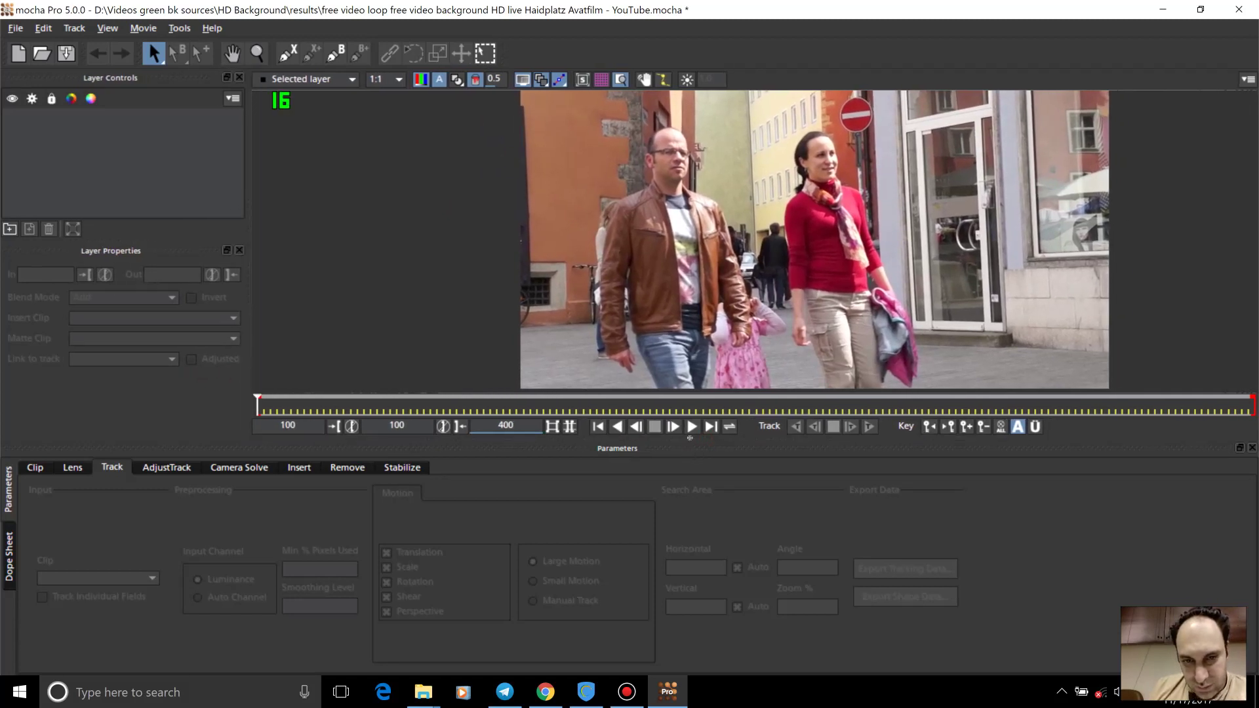
pyautogui.moveTo(691, 438)
pyautogui.mouseDown()
pyautogui.moveTo(687, 396)
pyautogui.moveTo(708, 438)
pyautogui.mouseUp()
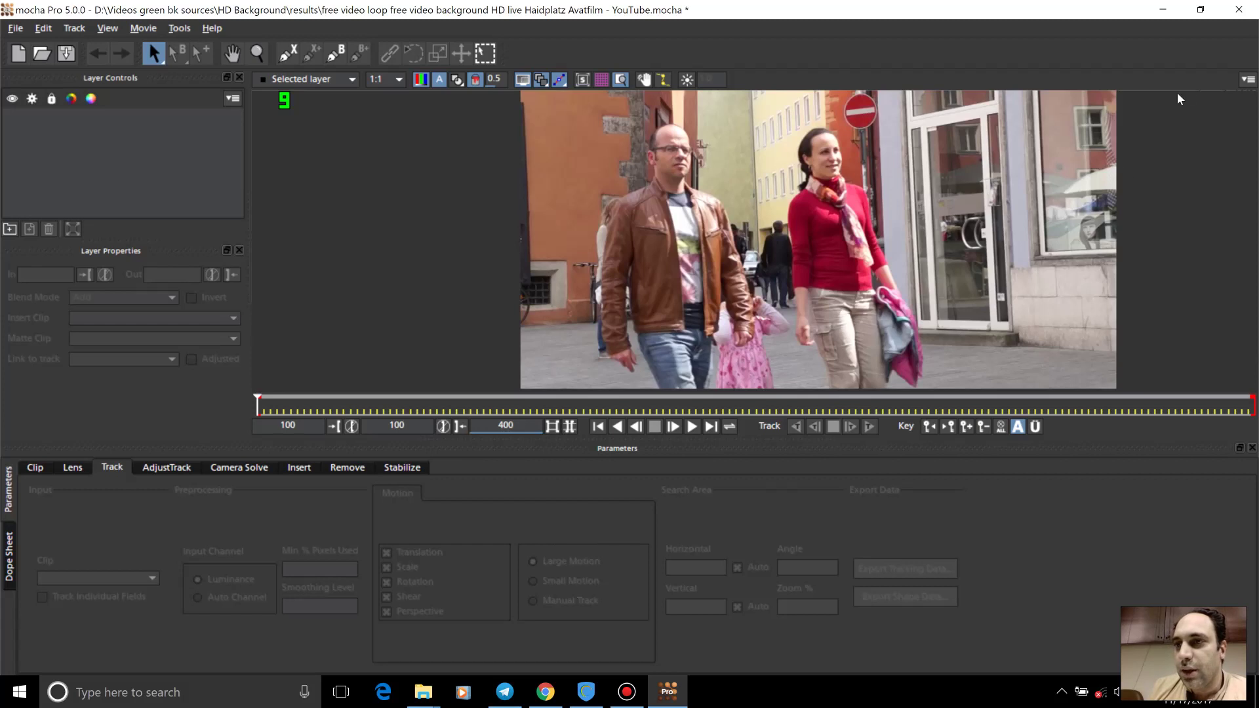
pyautogui.click(1248, 78)
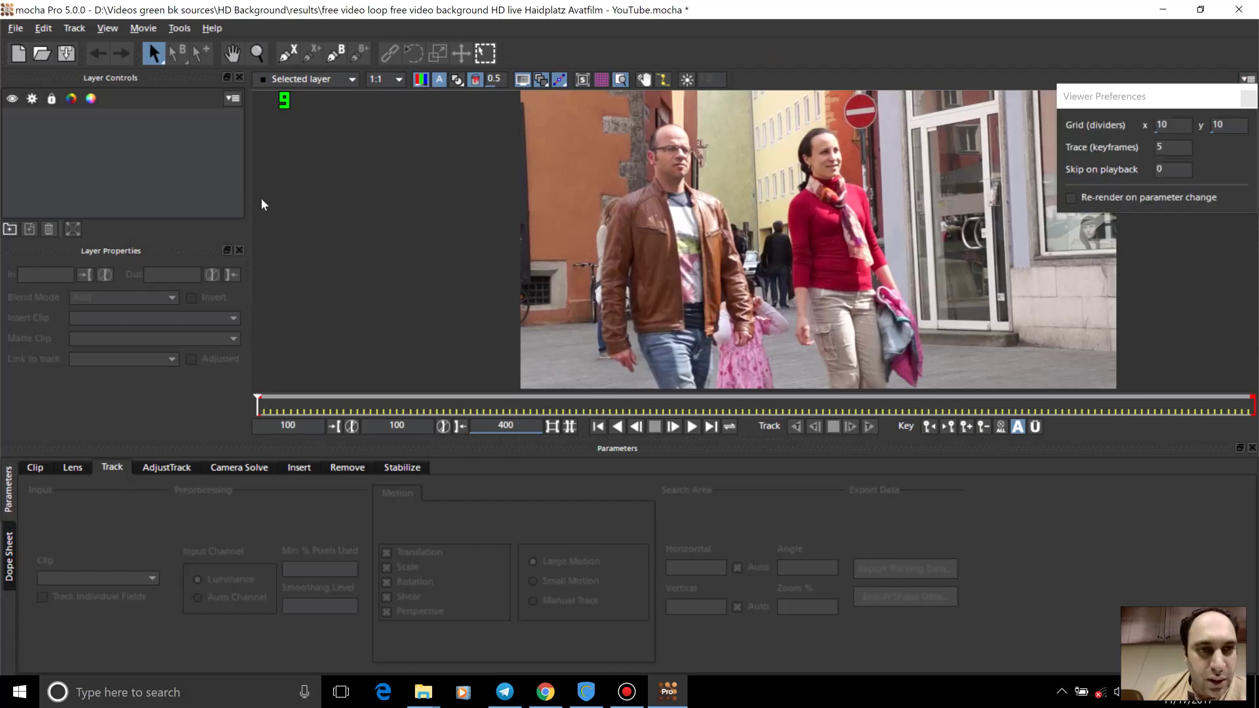
pyautogui.moveTo(259, 204); pyautogui.dragTo(266, 203)
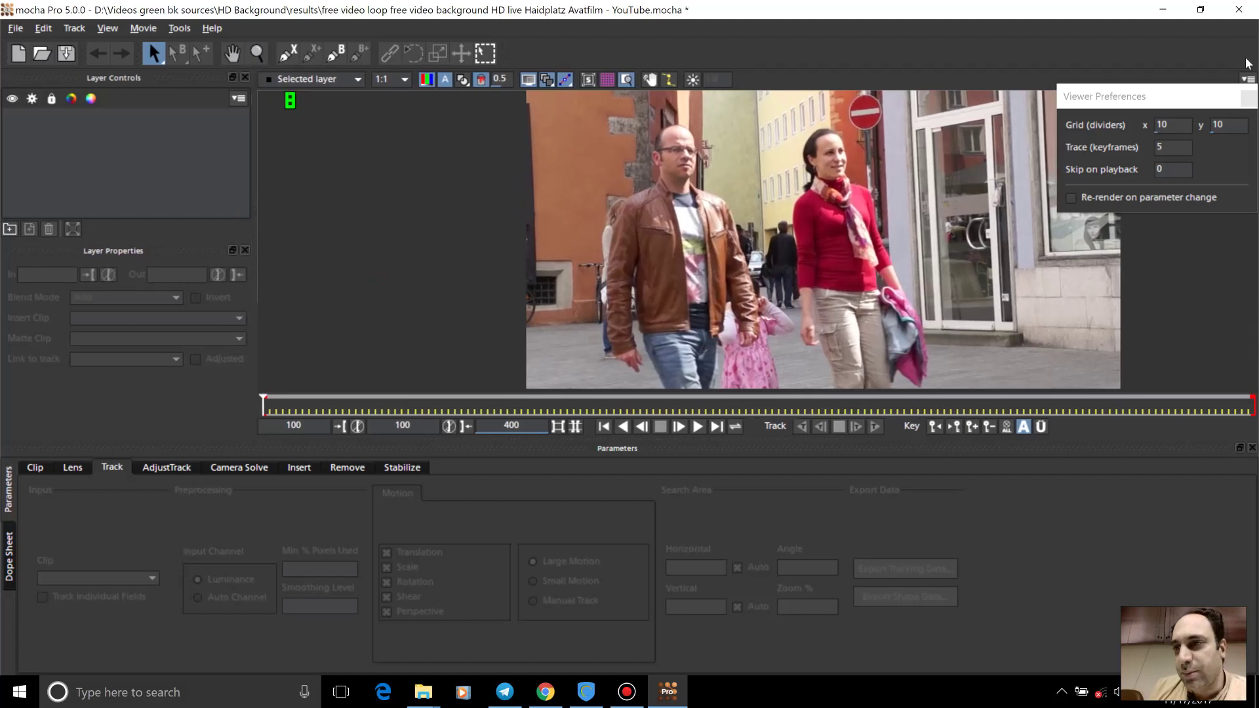
pyautogui.click(1253, 106)
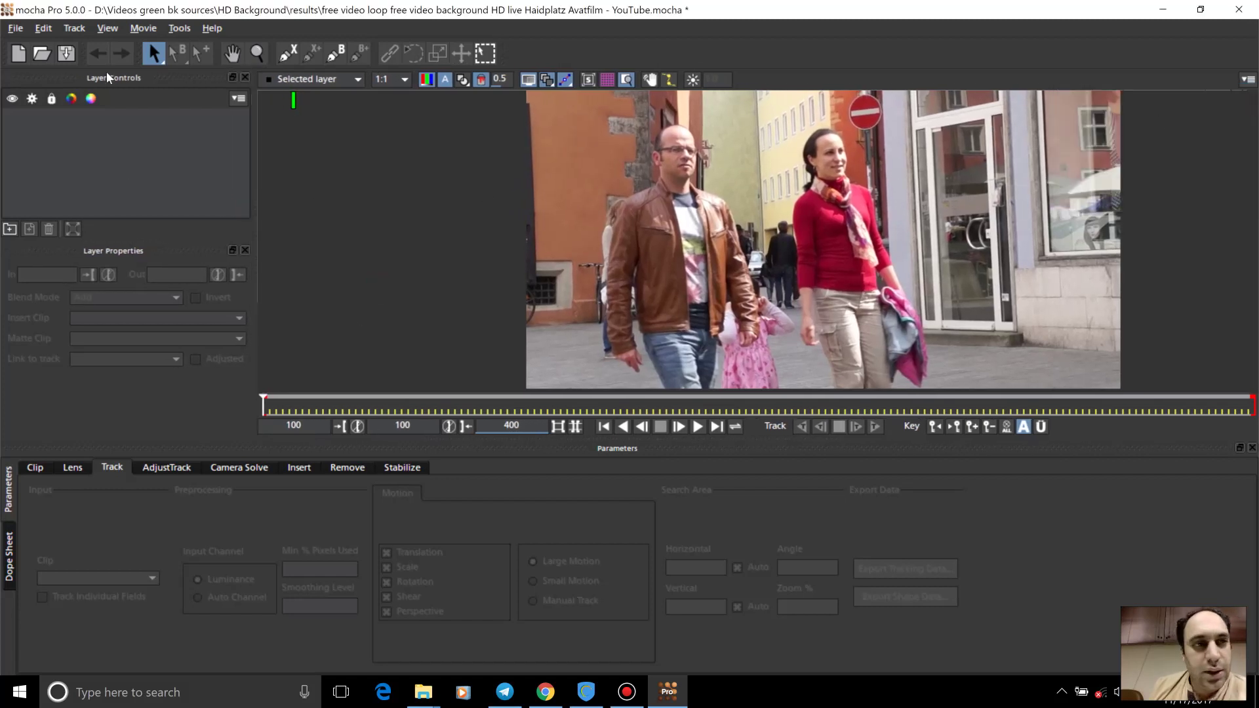
pyautogui.click(16, 28)
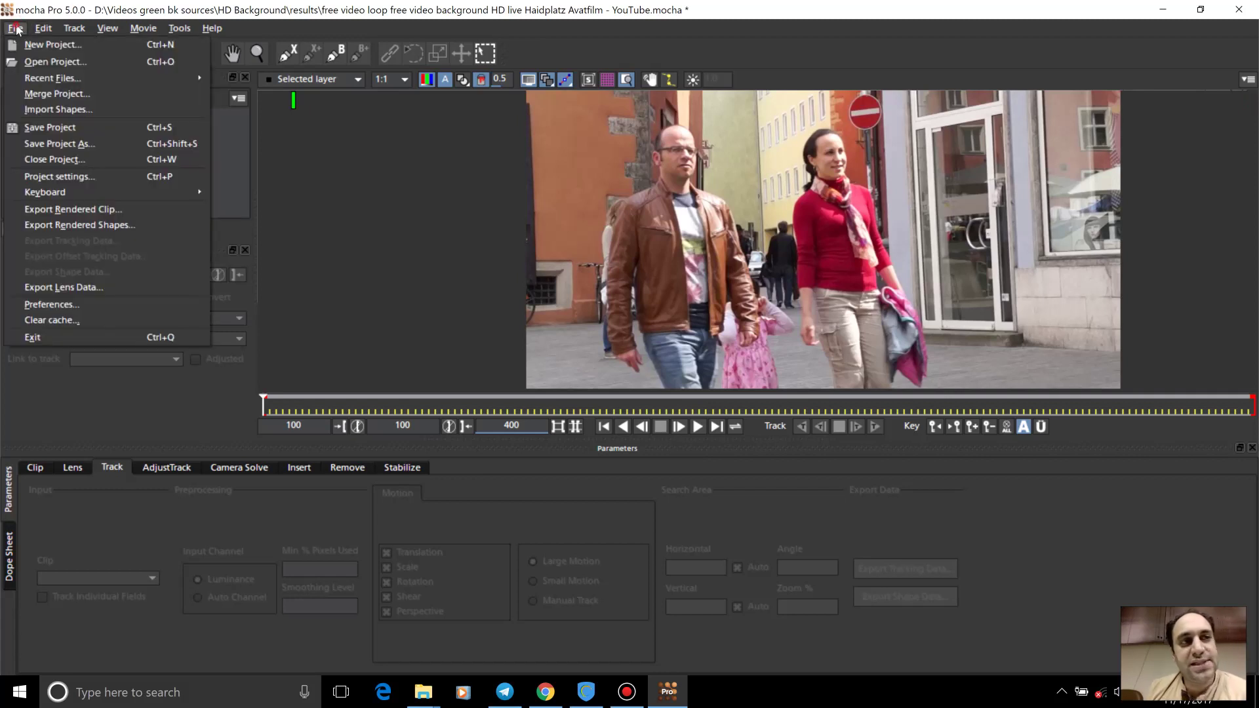
pyautogui.click(55, 143)
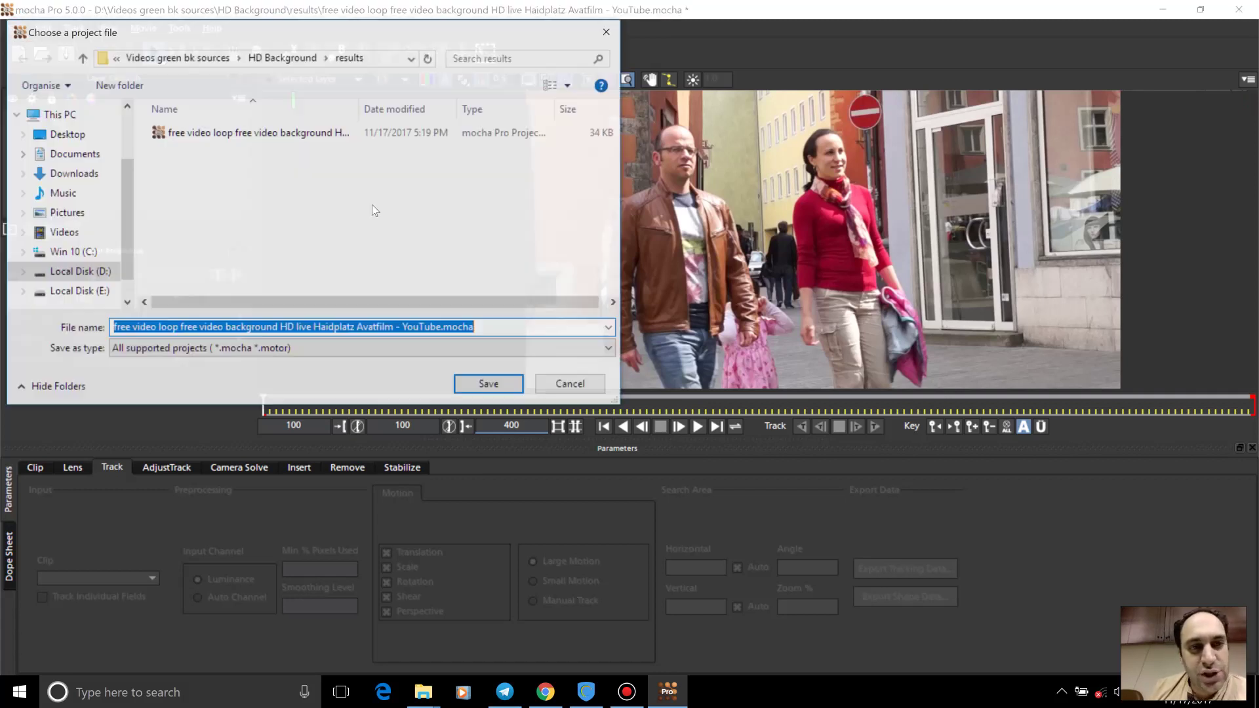
pyautogui.moveTo(266, 22); pyautogui.dragTo(573, 100)
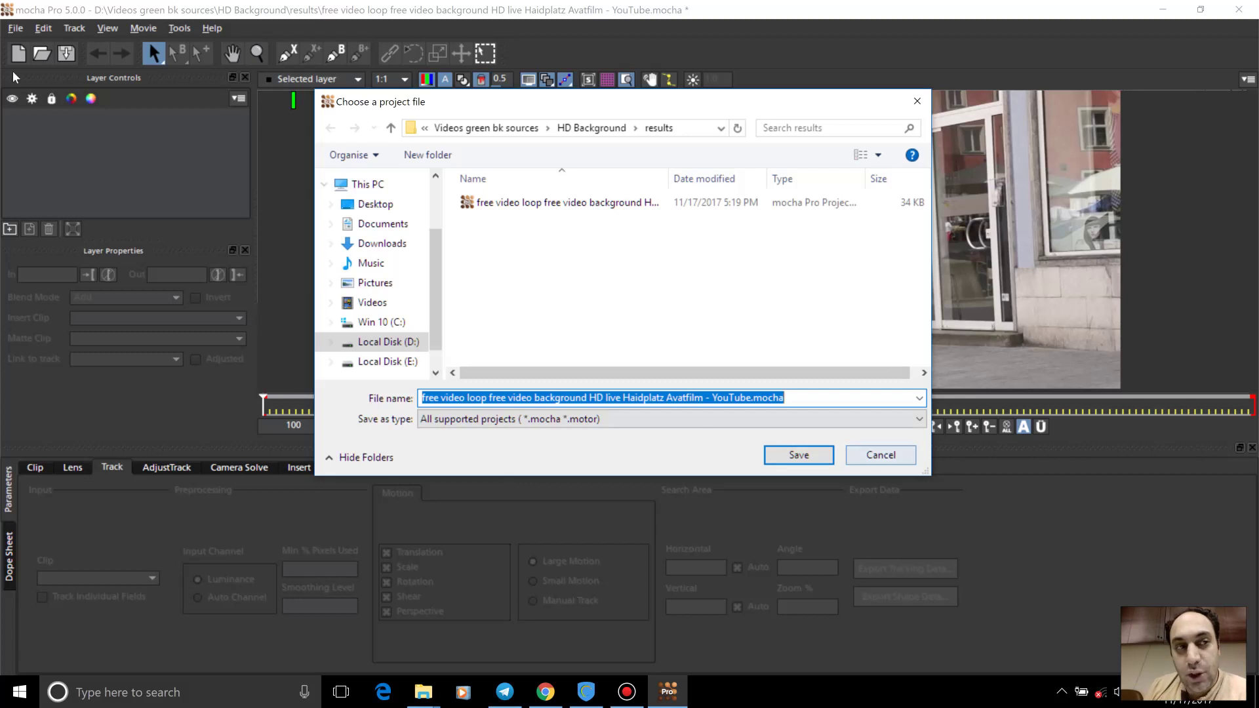
pyautogui.click(872, 454)
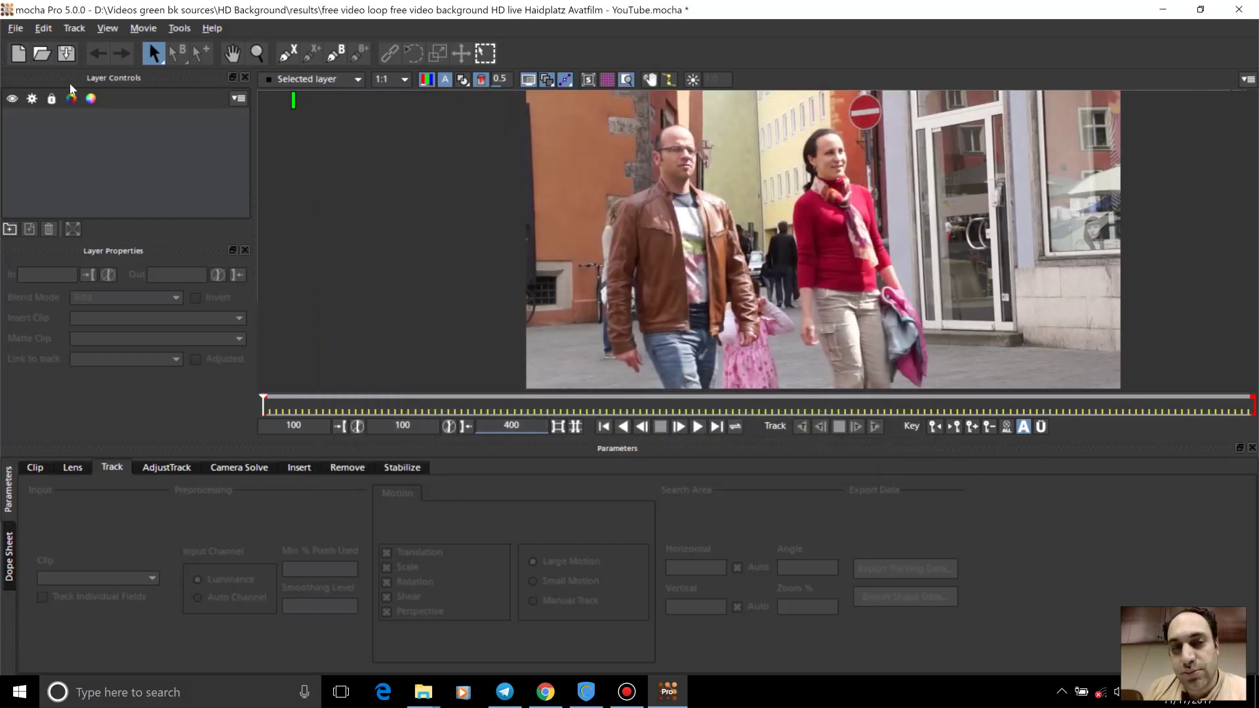
# Step: Look over the available keyboard shortcut presets without changing the current one
pyautogui.click(16, 28)
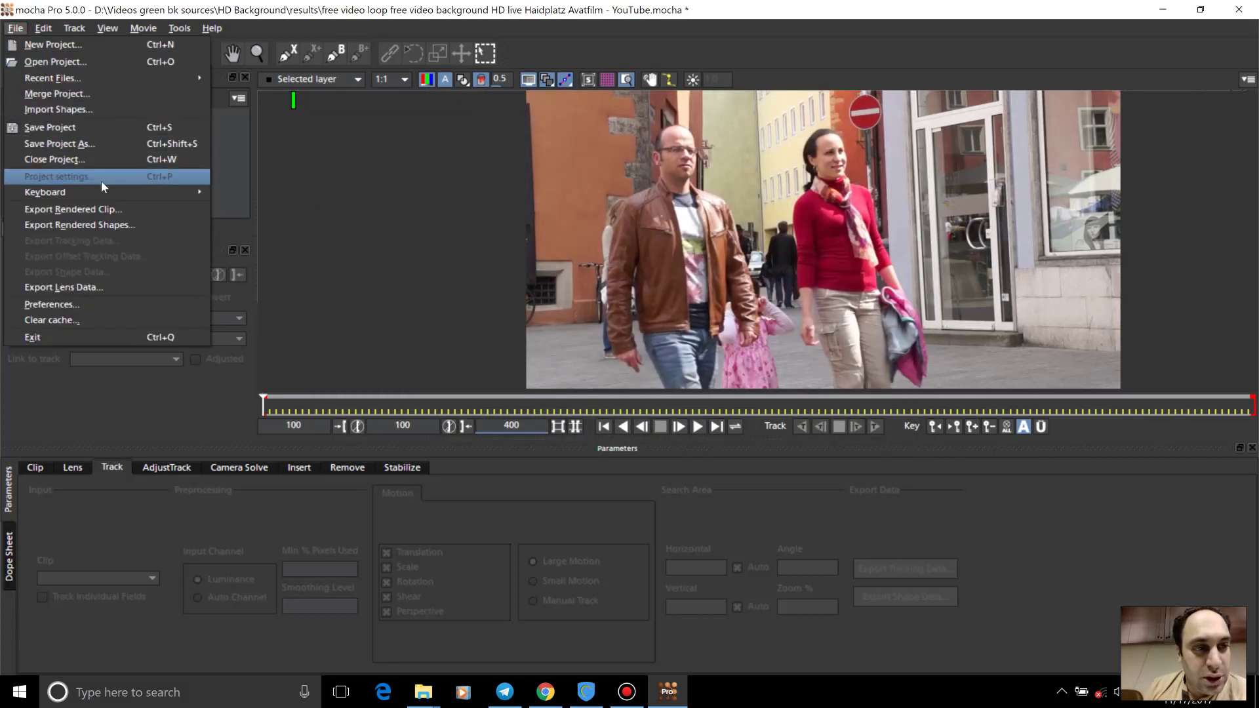
pyautogui.moveTo(105, 194)
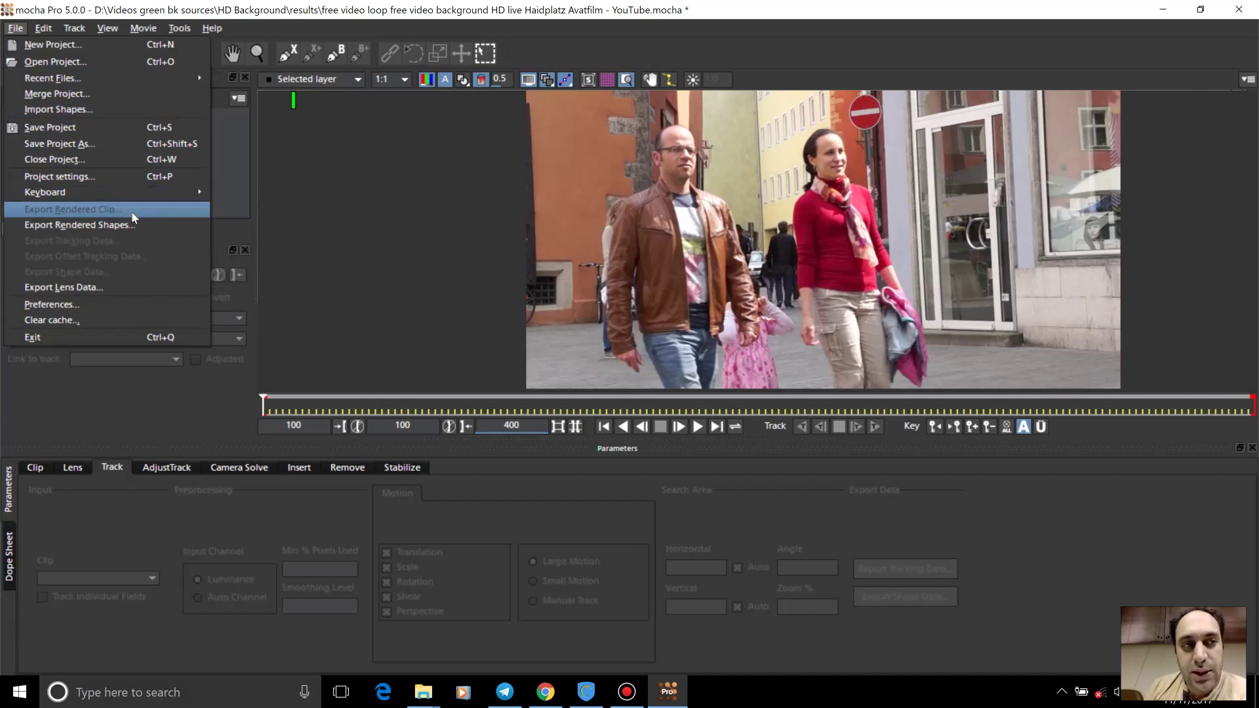
pyautogui.moveTo(156, 196)
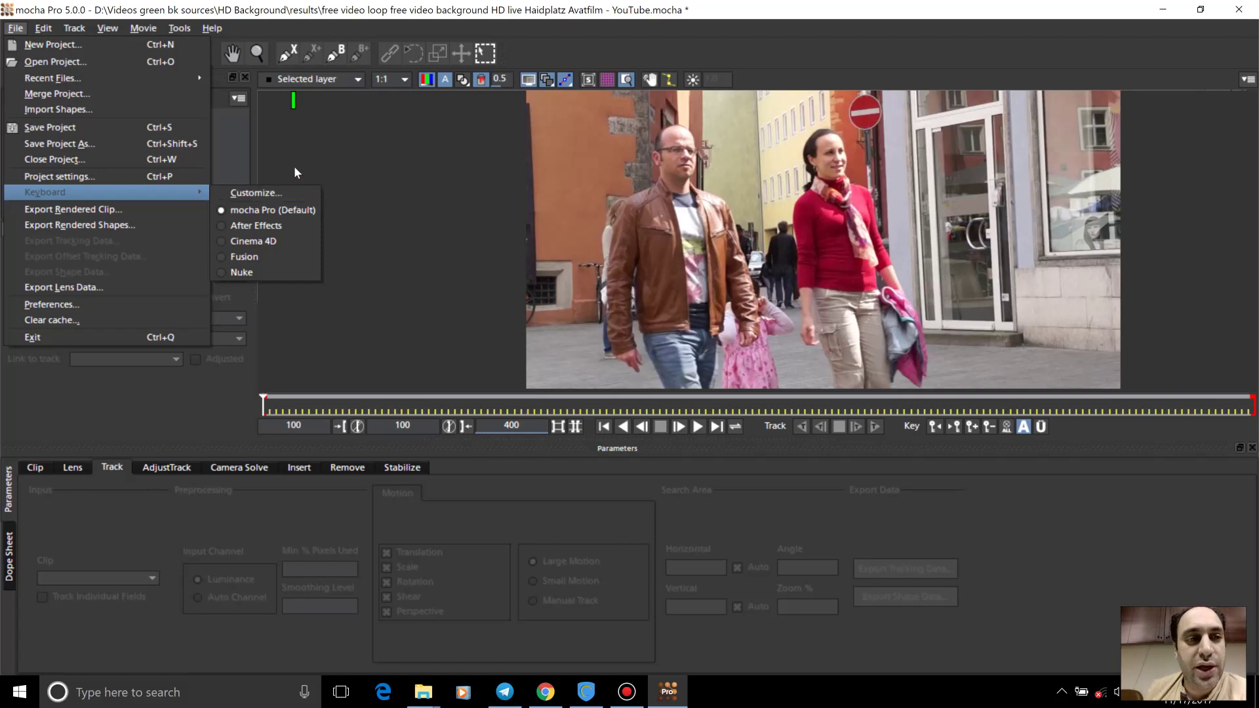
pyautogui.click(344, 12)
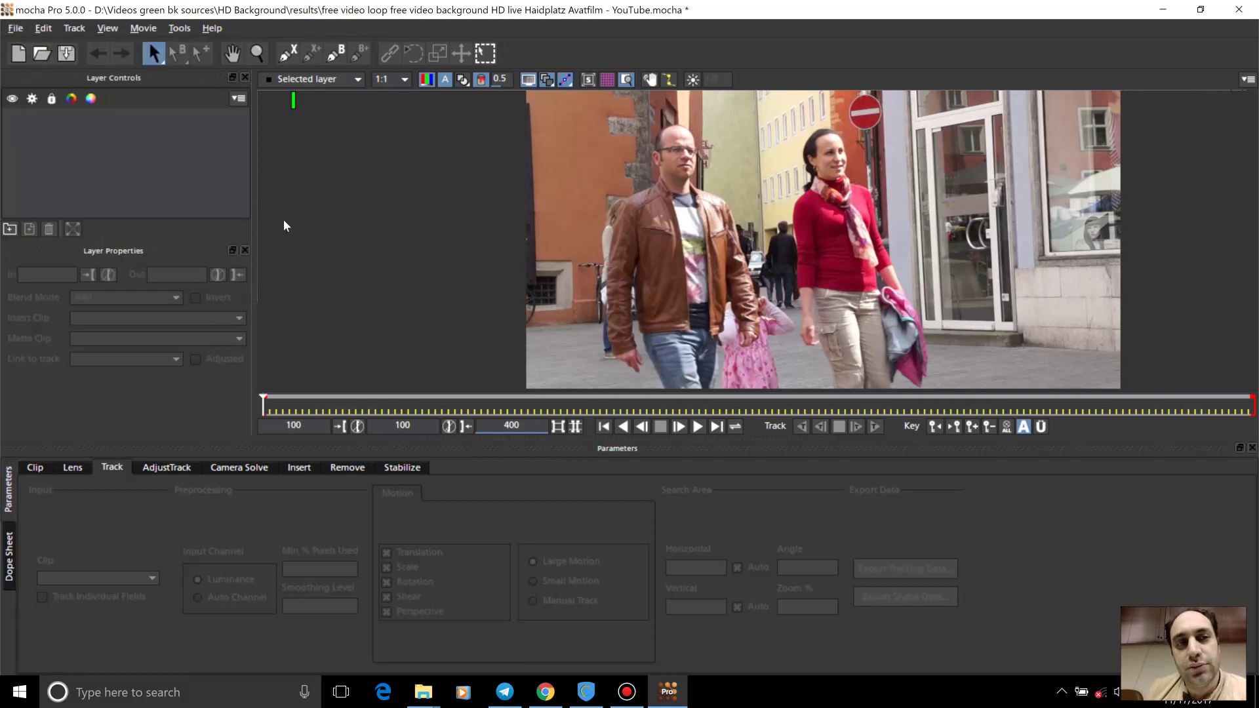
pyautogui.click(24, 30)
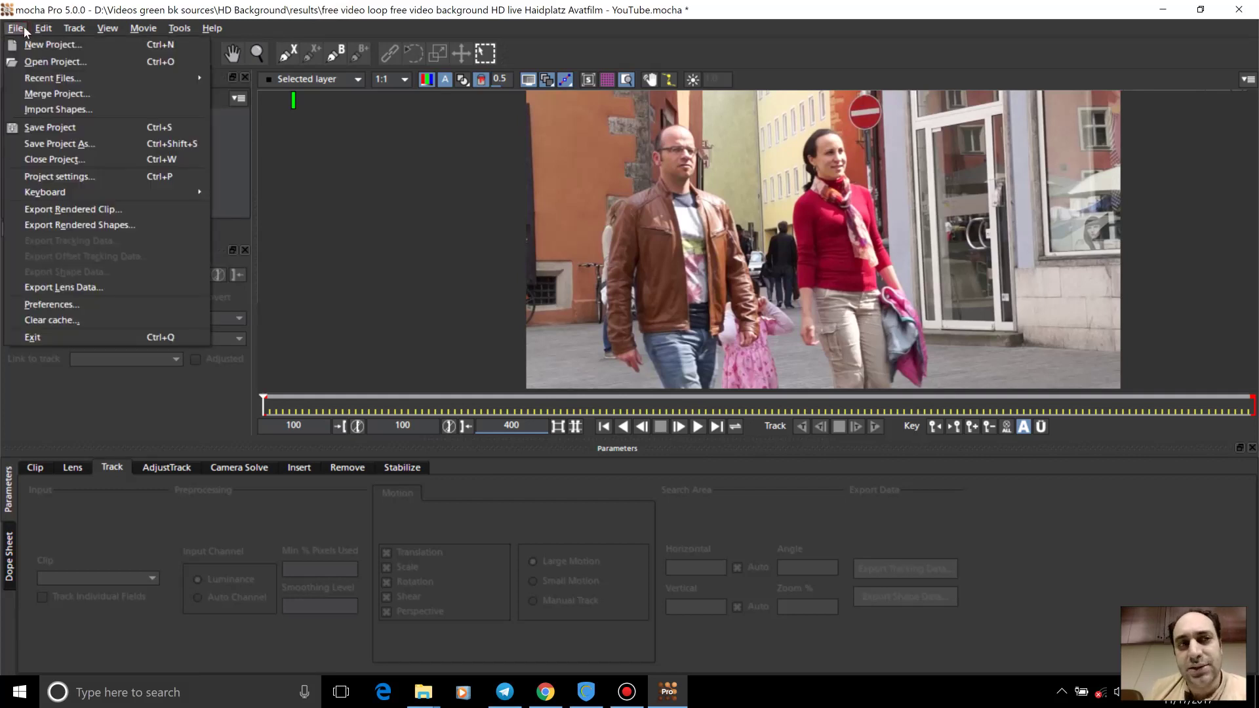
pyautogui.click(25, 29)
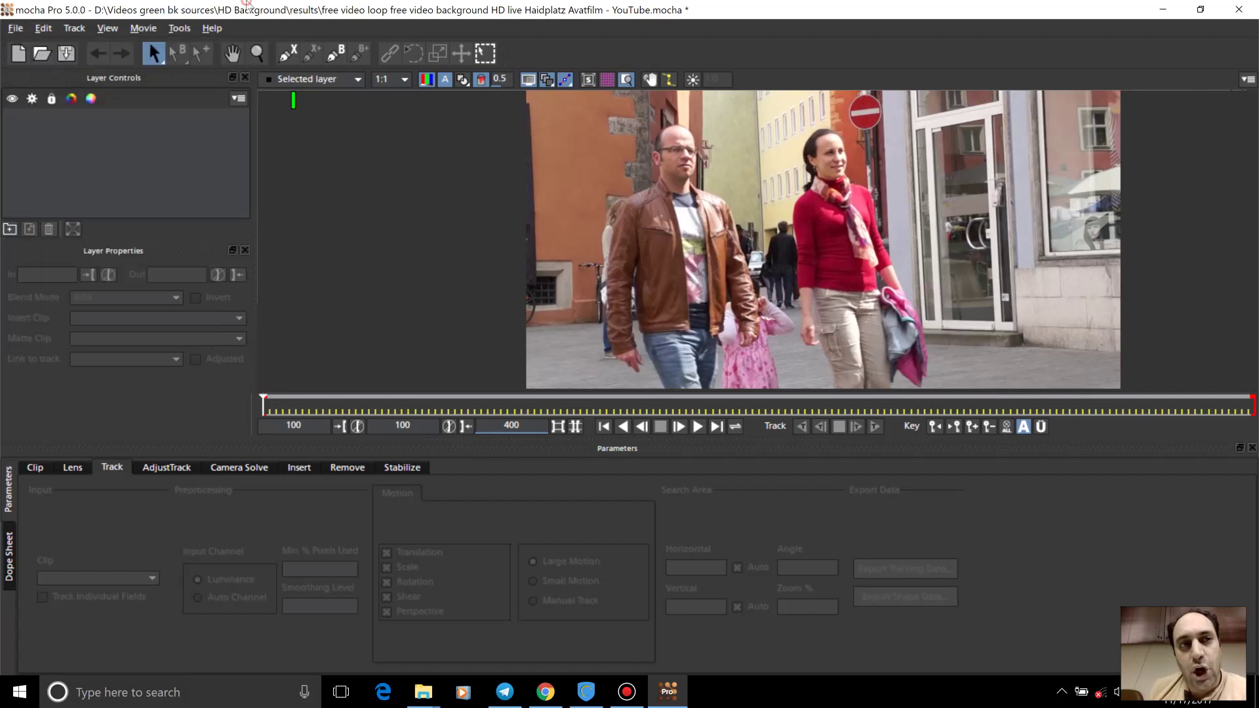
# Step: Clear the project cache only, leaving rendered clips and the global cache unselected, and agree to the removal
pyautogui.click(15, 30)
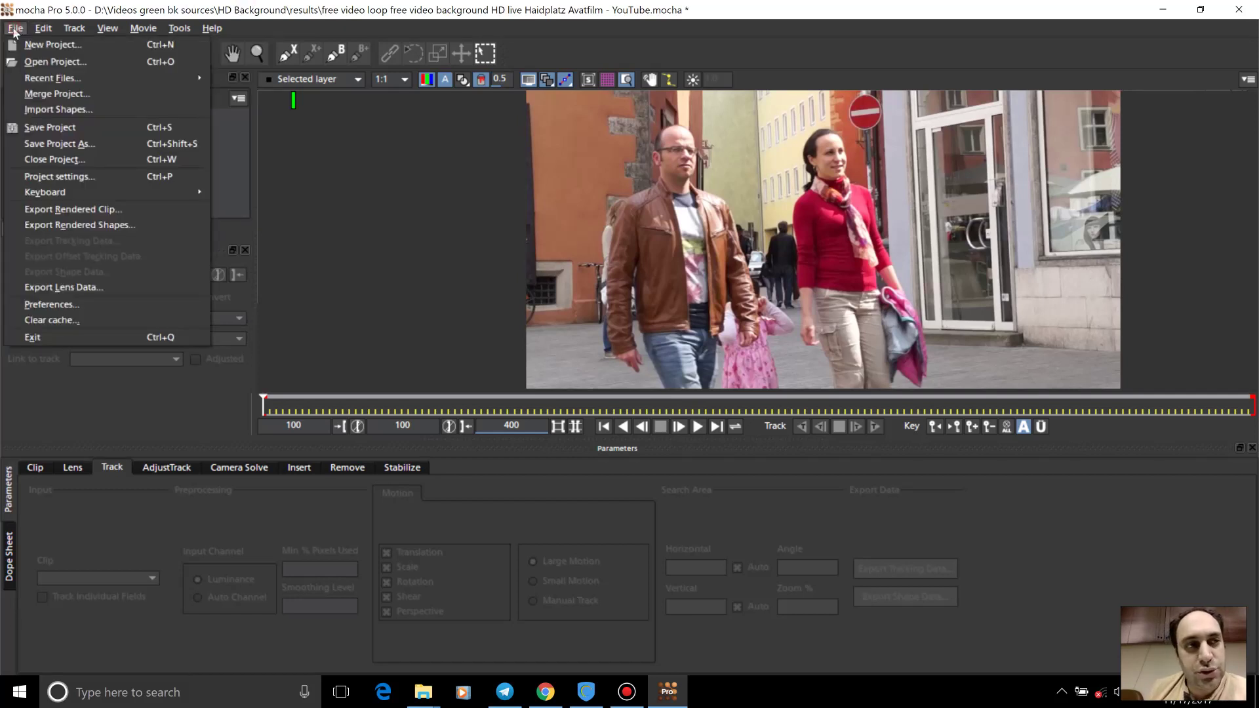
pyautogui.click(123, 323)
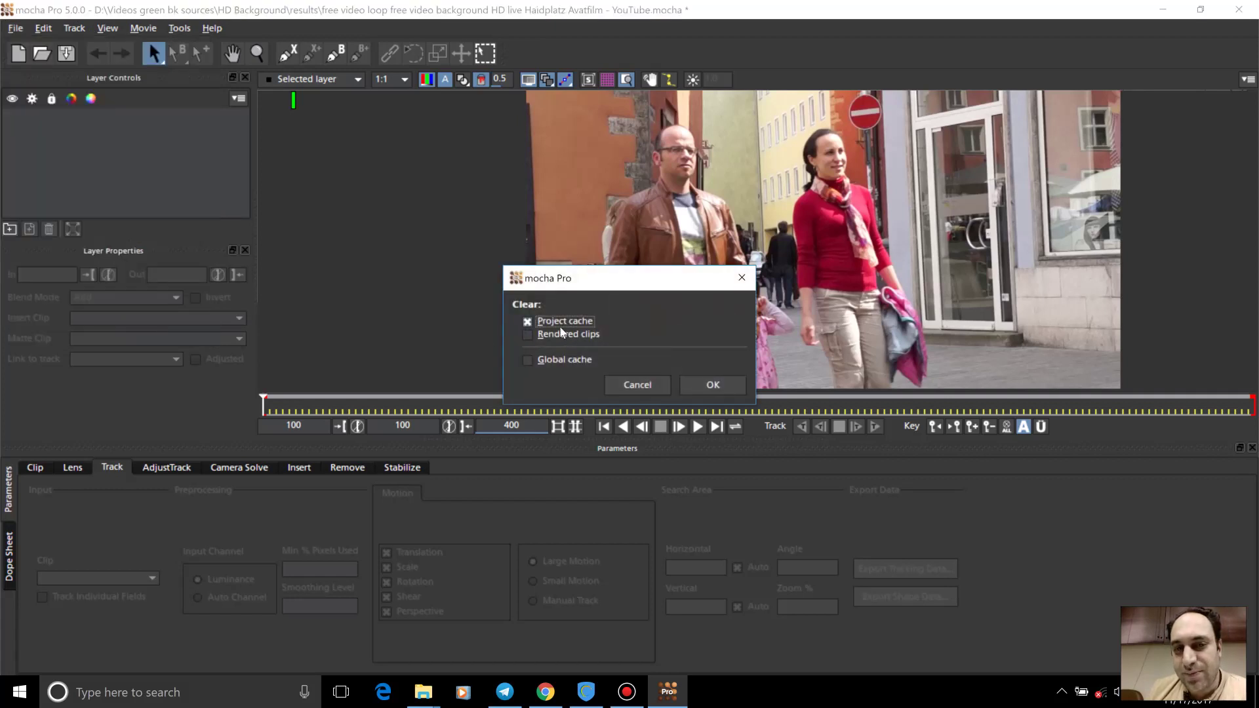
pyautogui.click(698, 383)
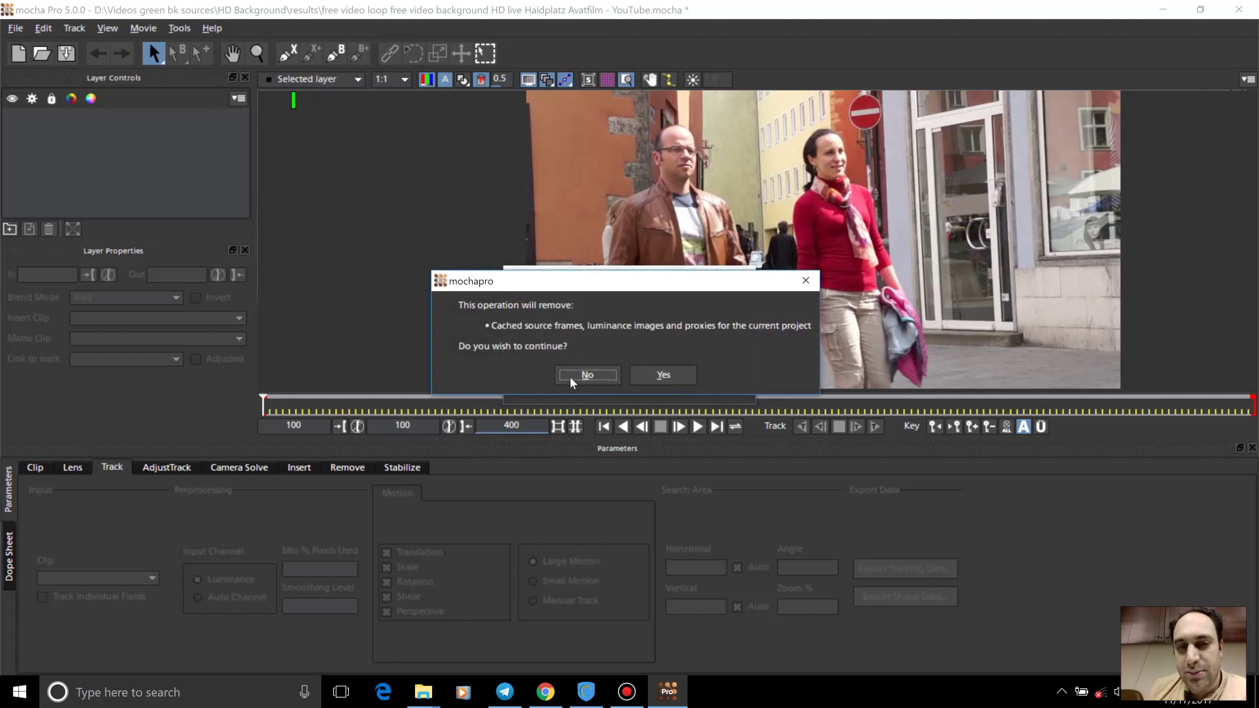
pyautogui.click(671, 377)
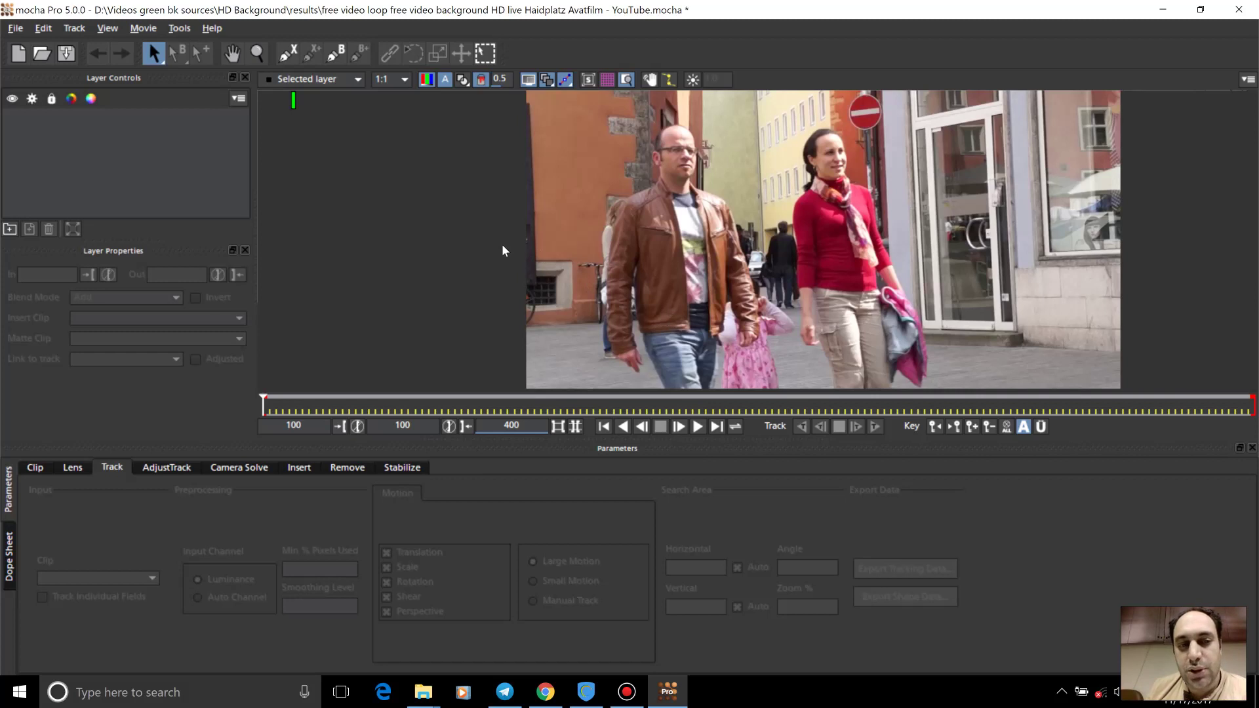
# Step: Switch the keyboard shortcuts to the After Effects preset and check the shortcuts and preset list
pyautogui.click(14, 28)
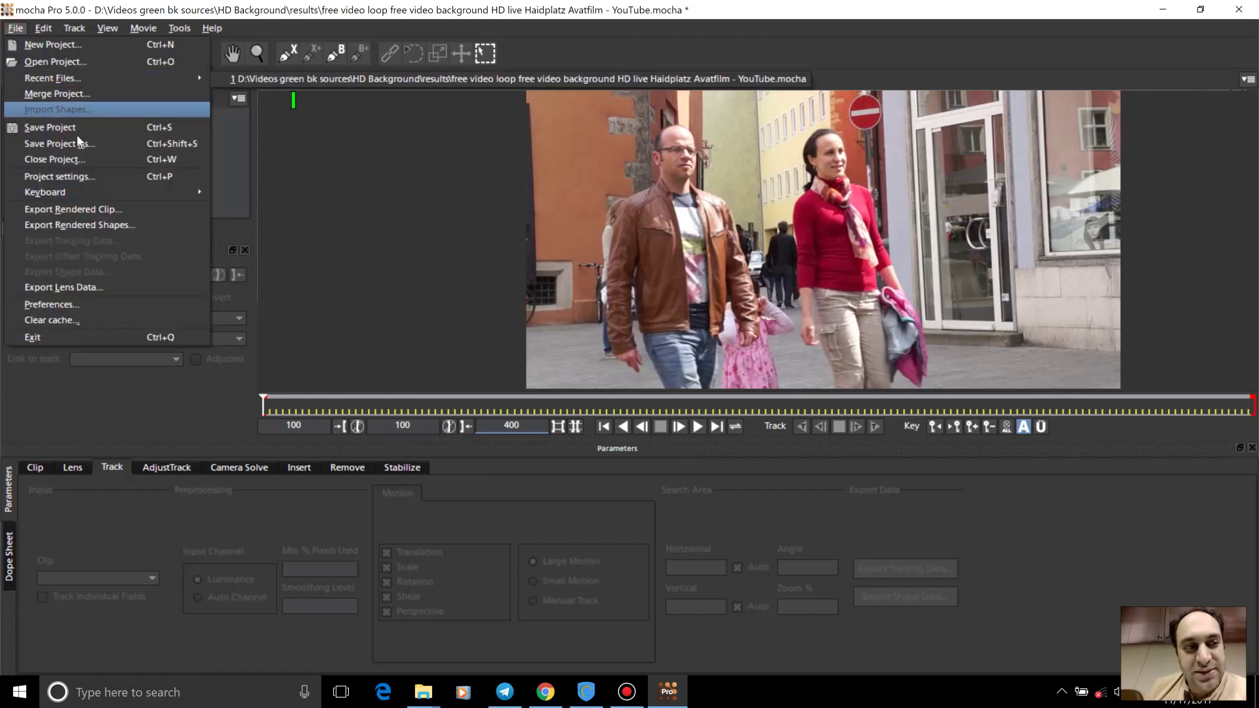
pyautogui.moveTo(102, 190)
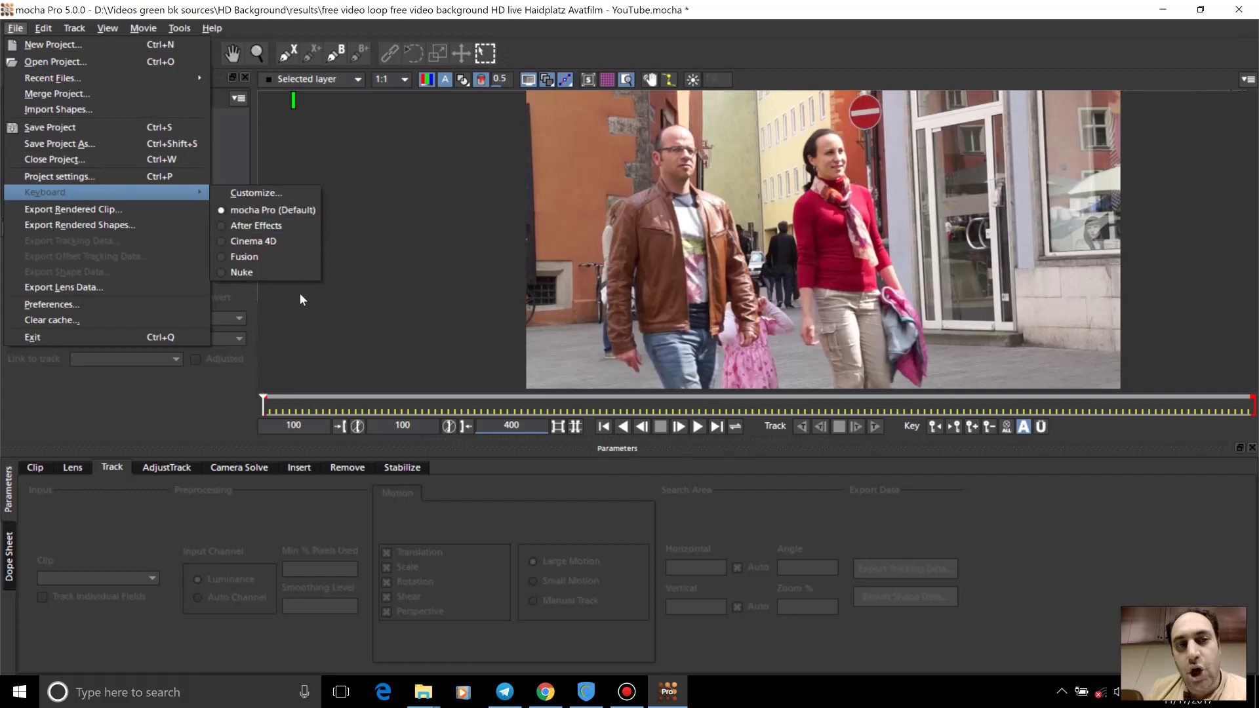
pyautogui.click(283, 228)
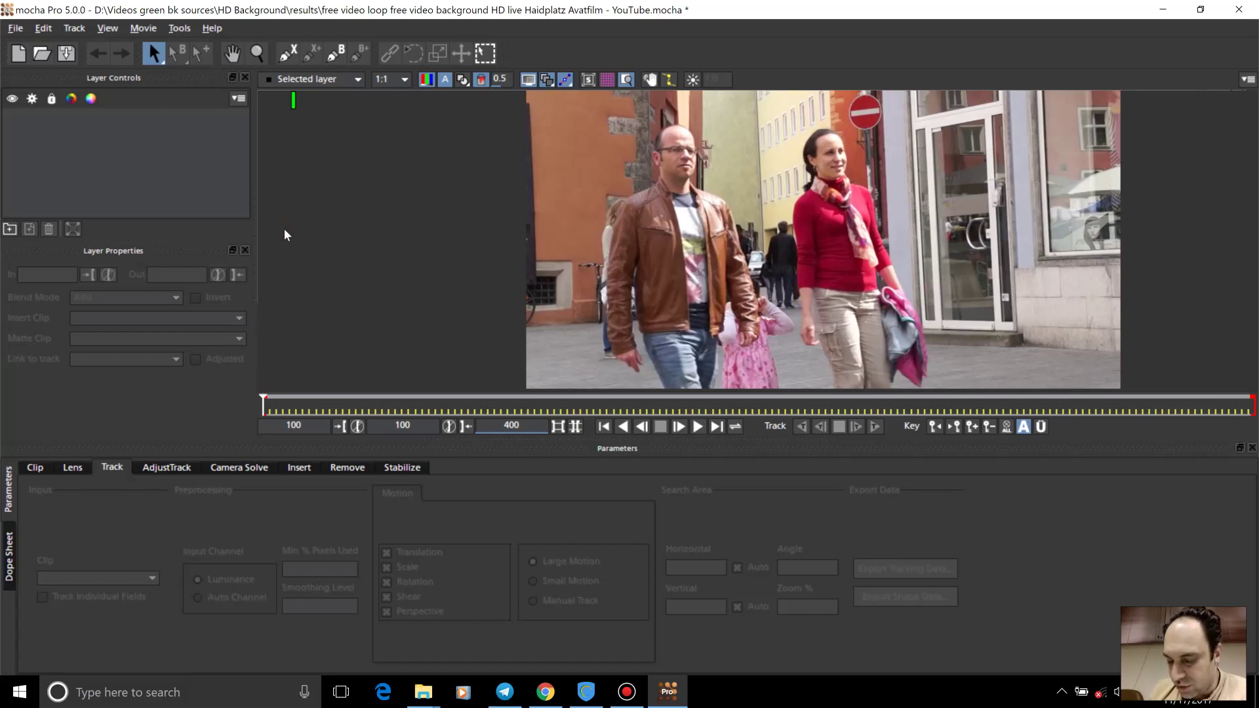
pyautogui.click(15, 28)
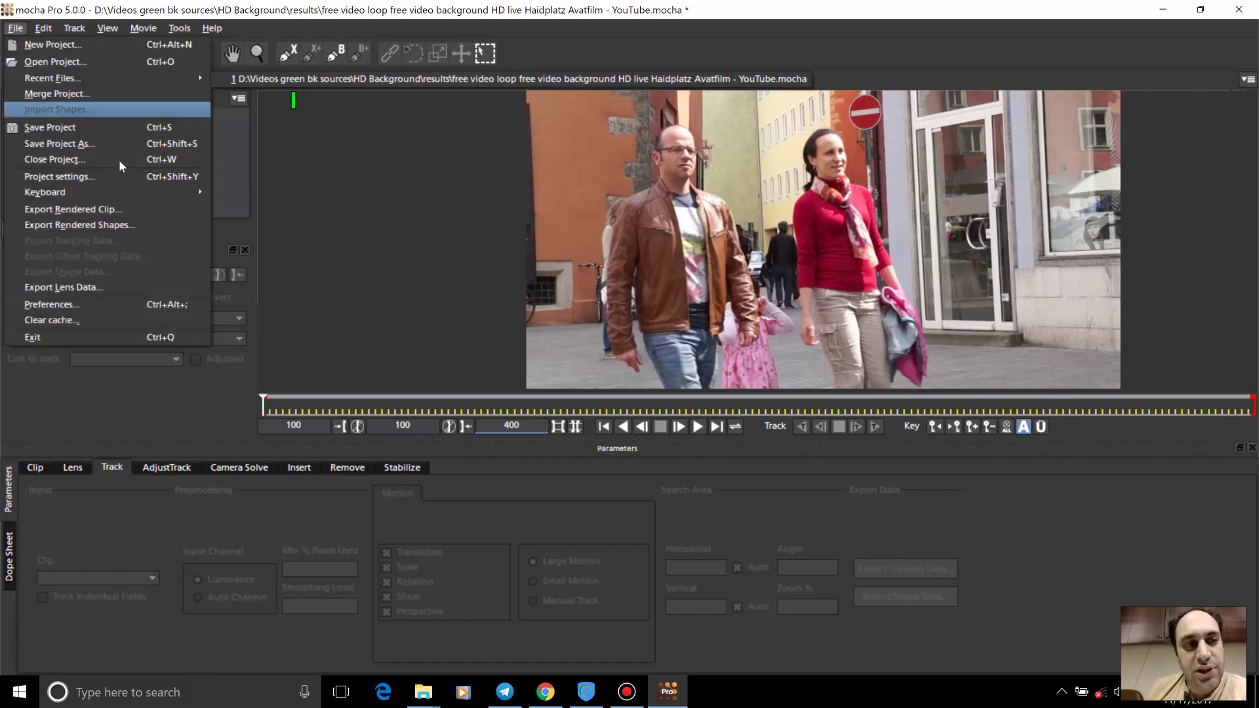
pyautogui.moveTo(134, 190)
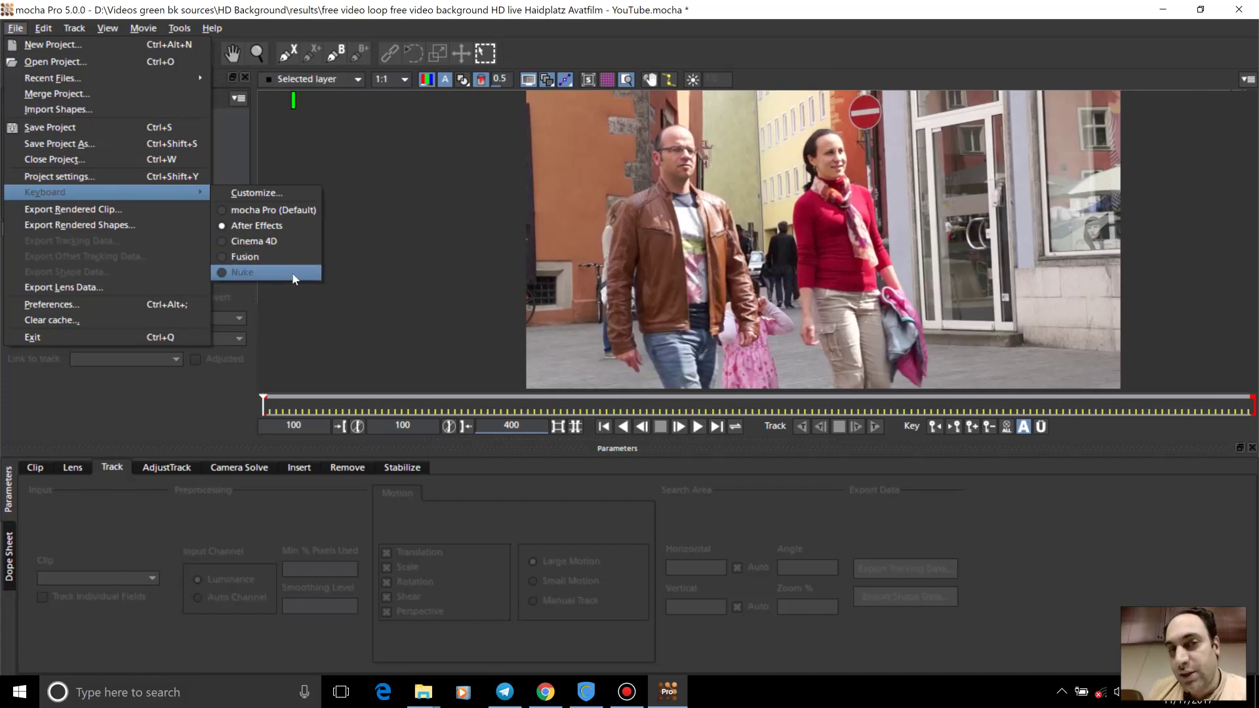
# Step: Save the project over the existing file "free video loop free video background HD live Haidplatz Avatfilm - YouTube.mocha" in the results folder
pyautogui.click(105, 152)
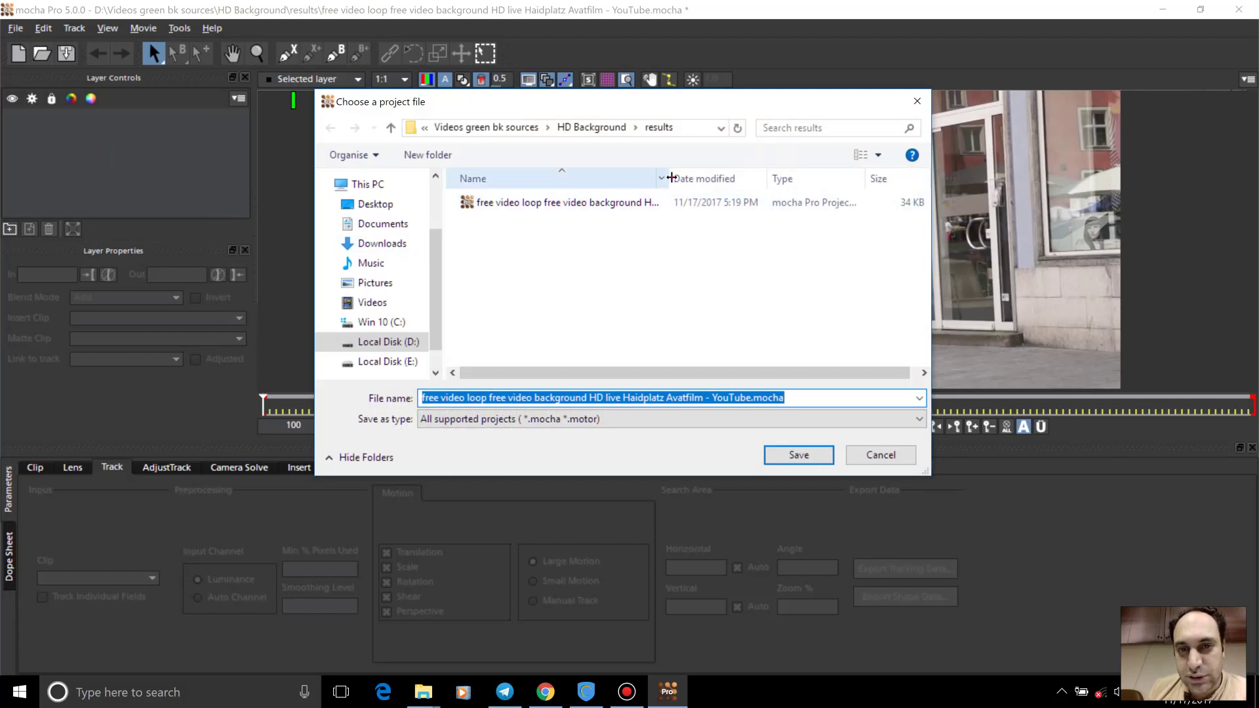
pyautogui.moveTo(671, 177); pyautogui.dragTo(856, 178)
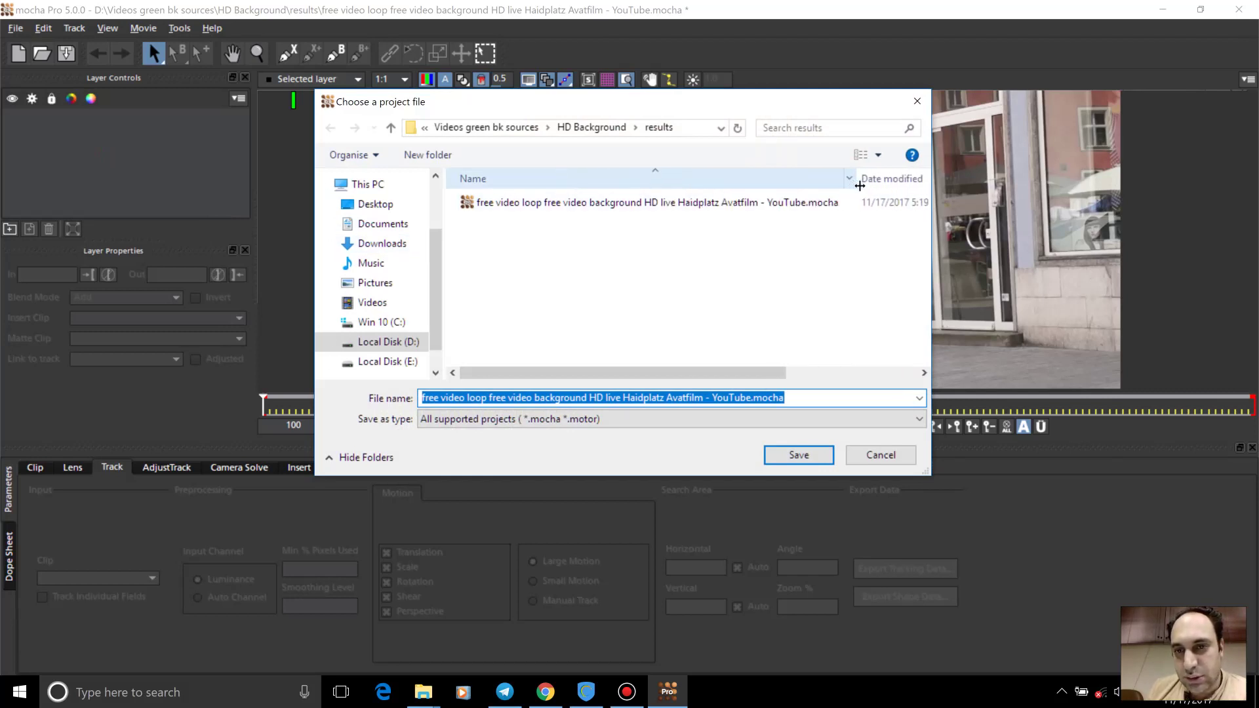
pyautogui.click(786, 204)
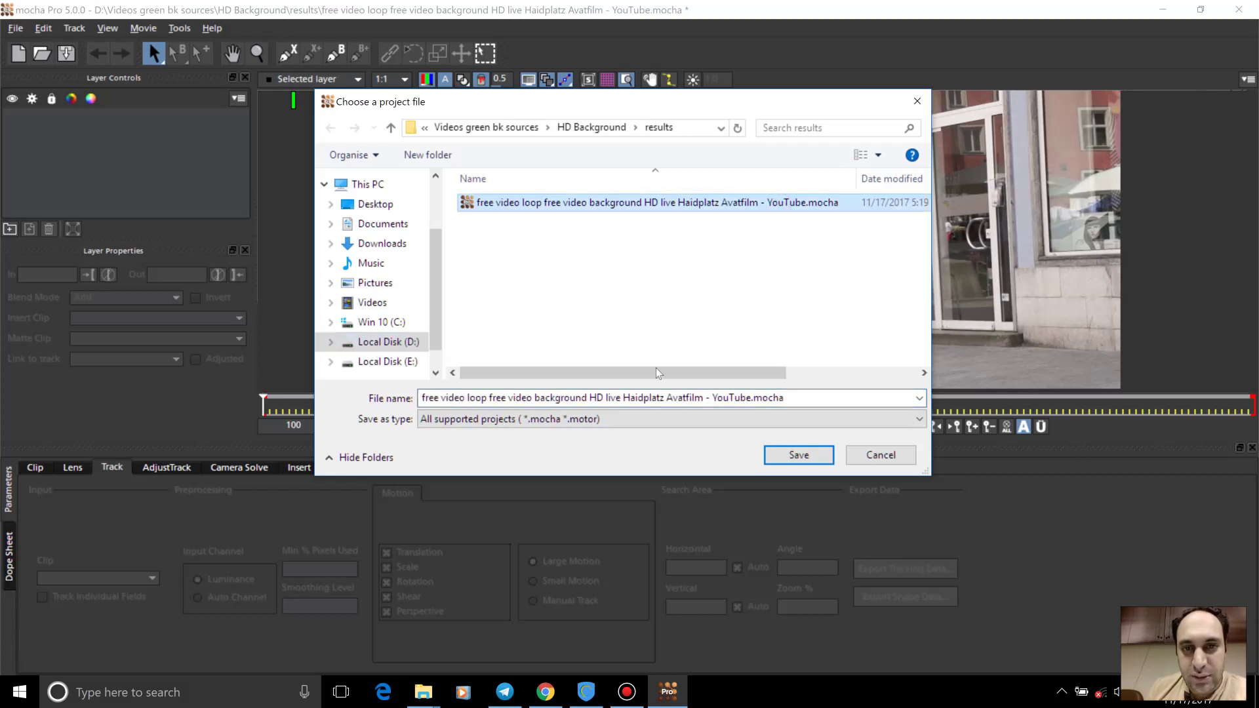
pyautogui.click(798, 456)
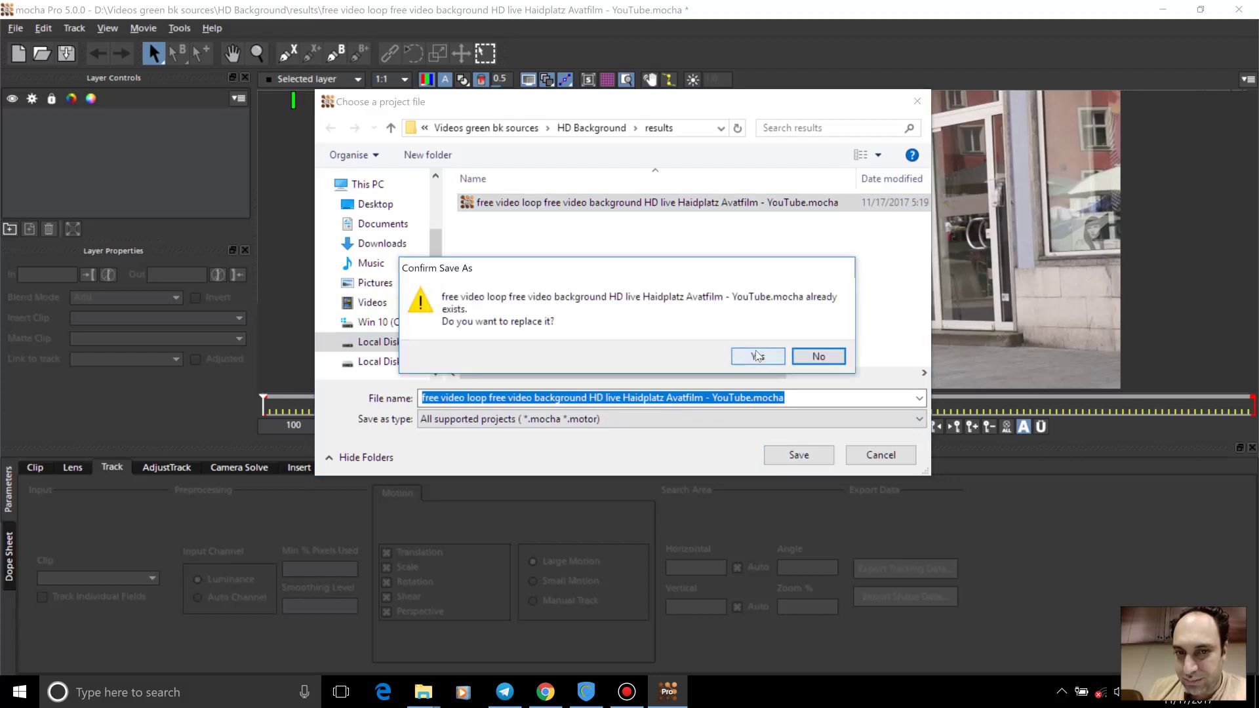
pyautogui.click(754, 355)
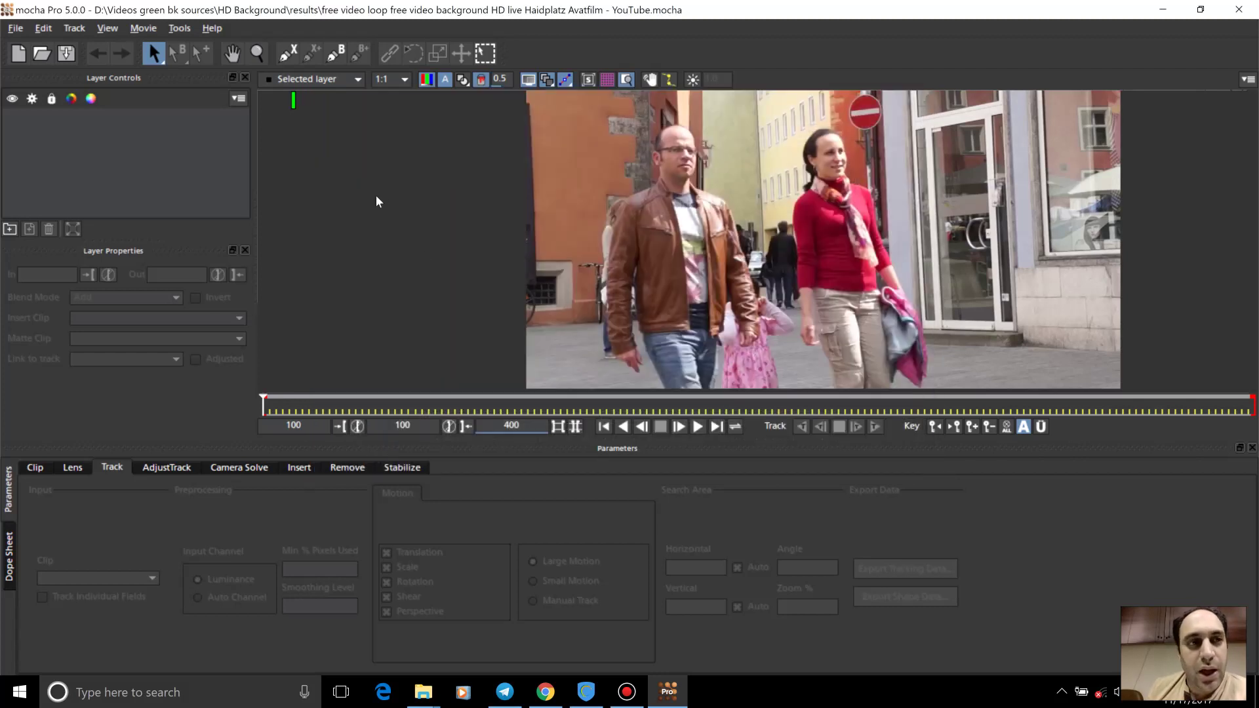
# Step: Hide all controls so that the viewer and timeline fill the workspace
pyautogui.click(108, 28)
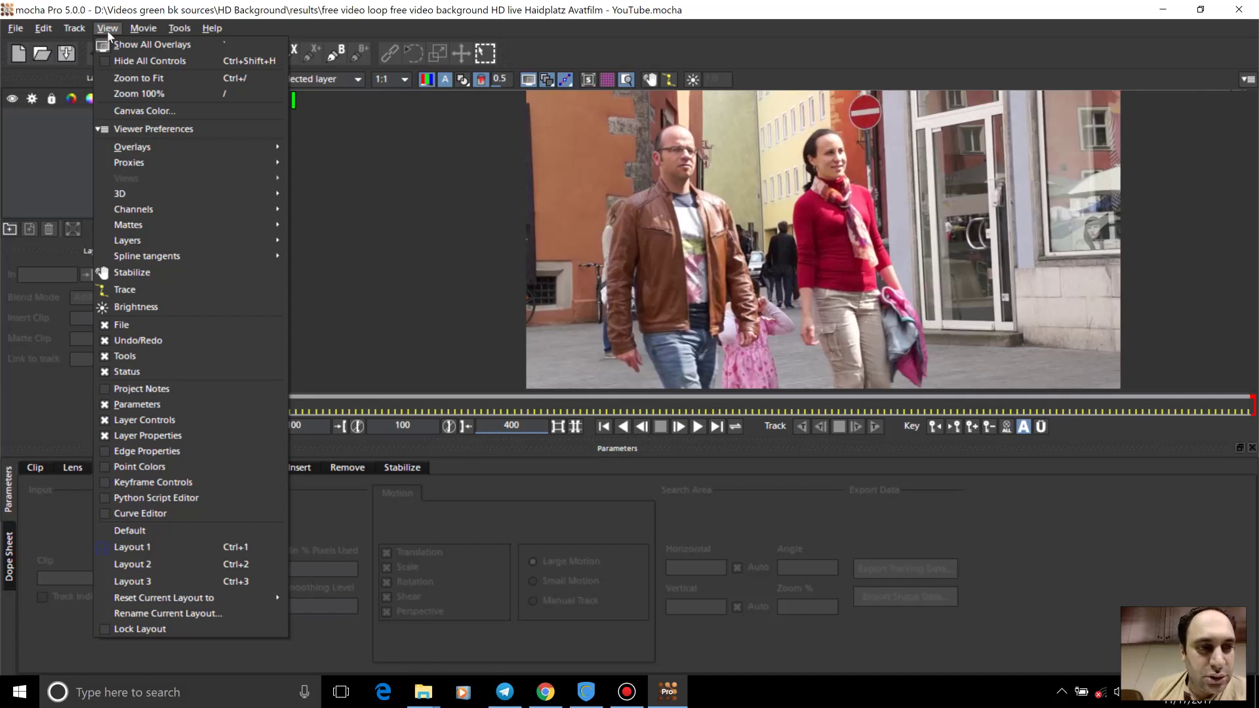
pyautogui.click(125, 61)
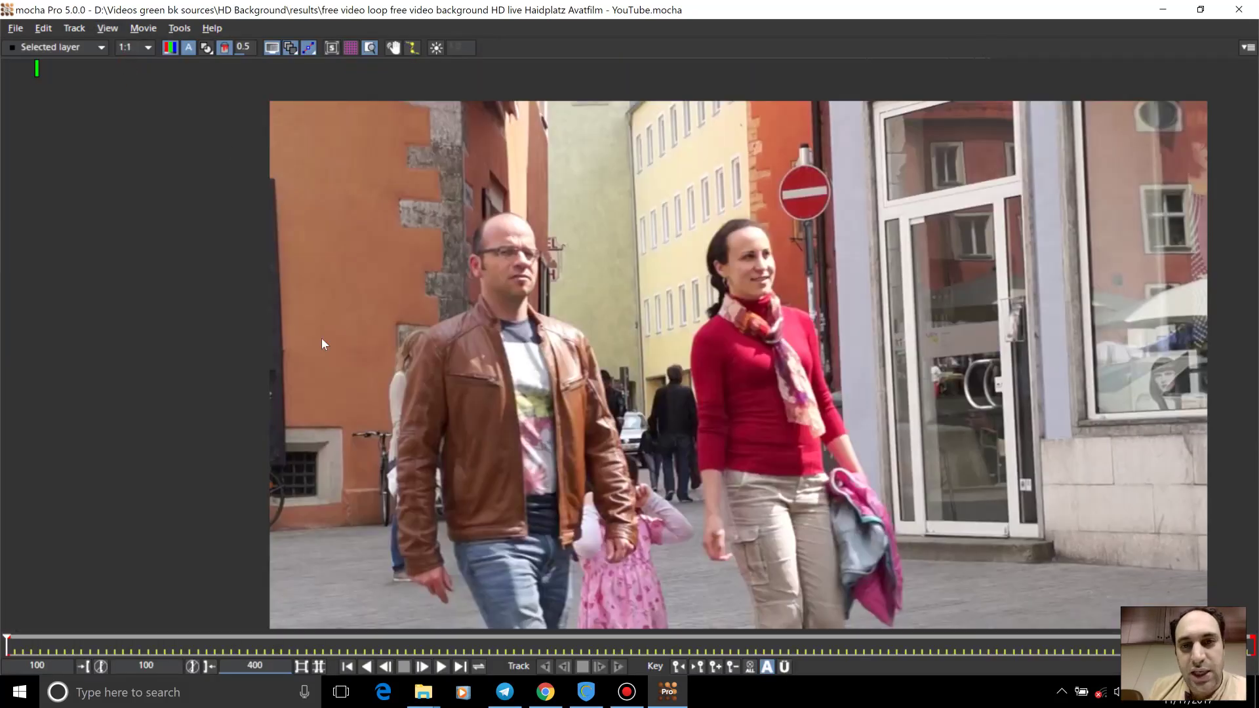
# Step: Bring back all hidden controls and fit the footage to the viewer
pyautogui.click(108, 28)
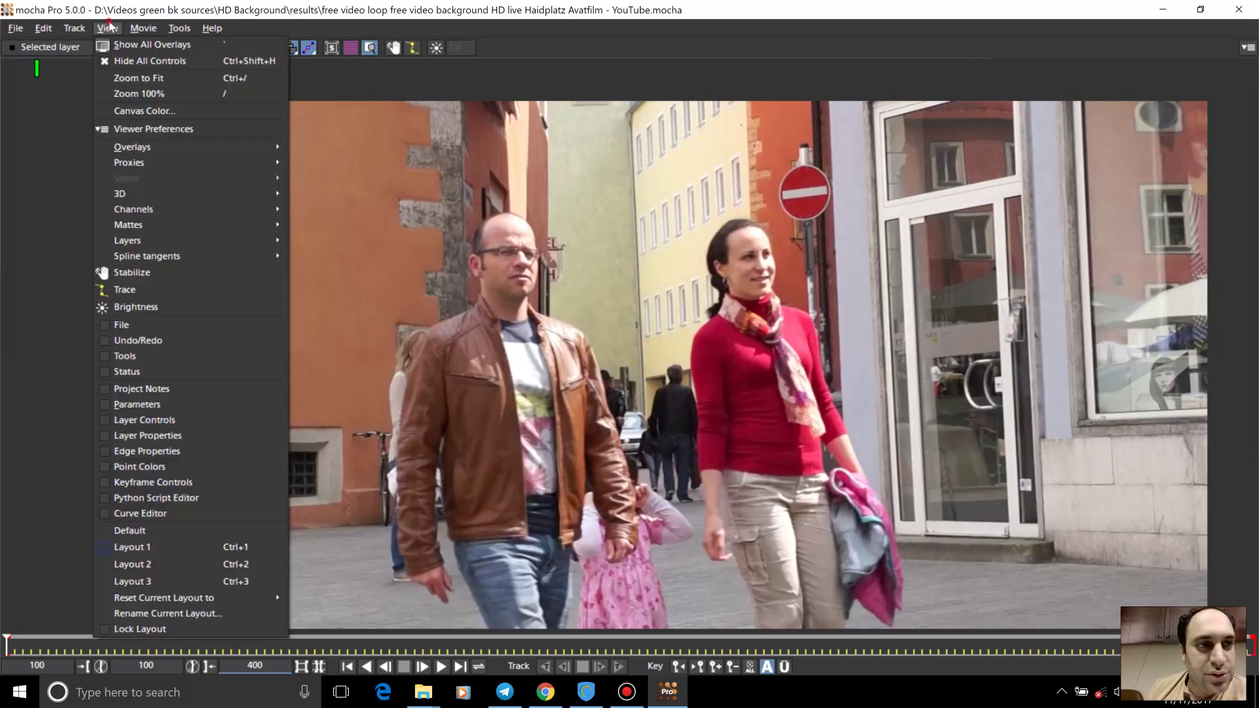
pyautogui.click(130, 60)
pyautogui.click(115, 28)
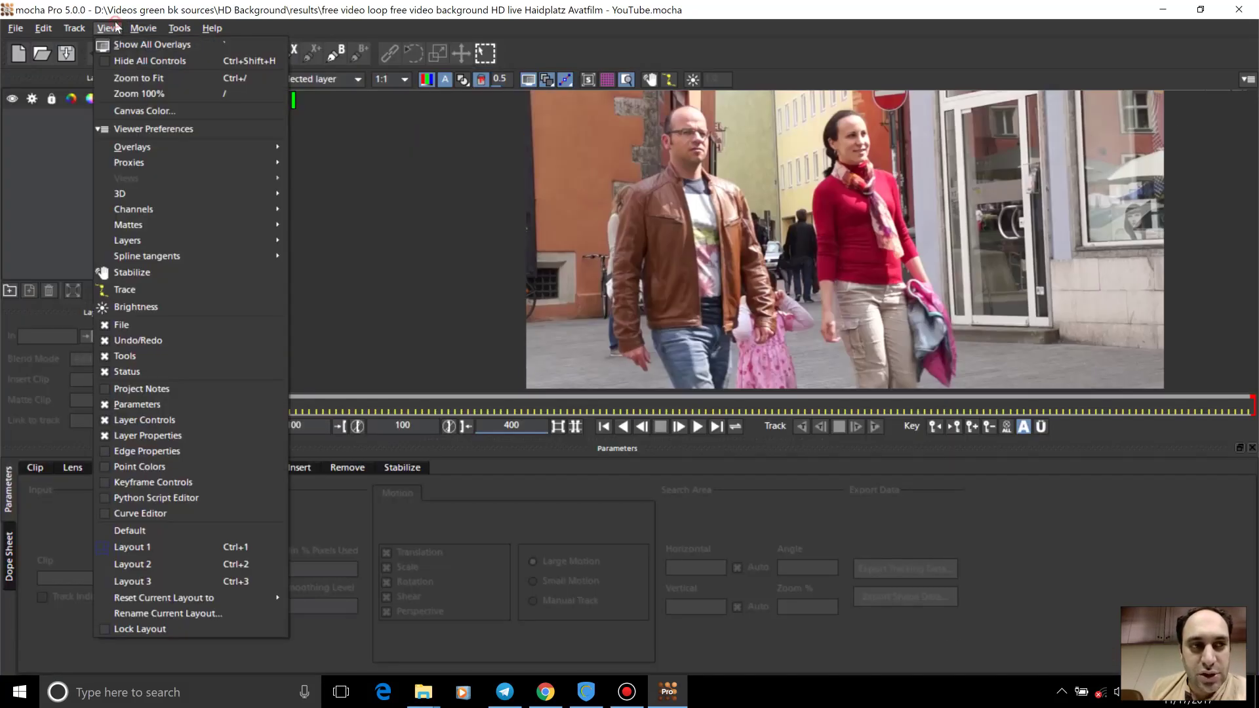
pyautogui.click(159, 80)
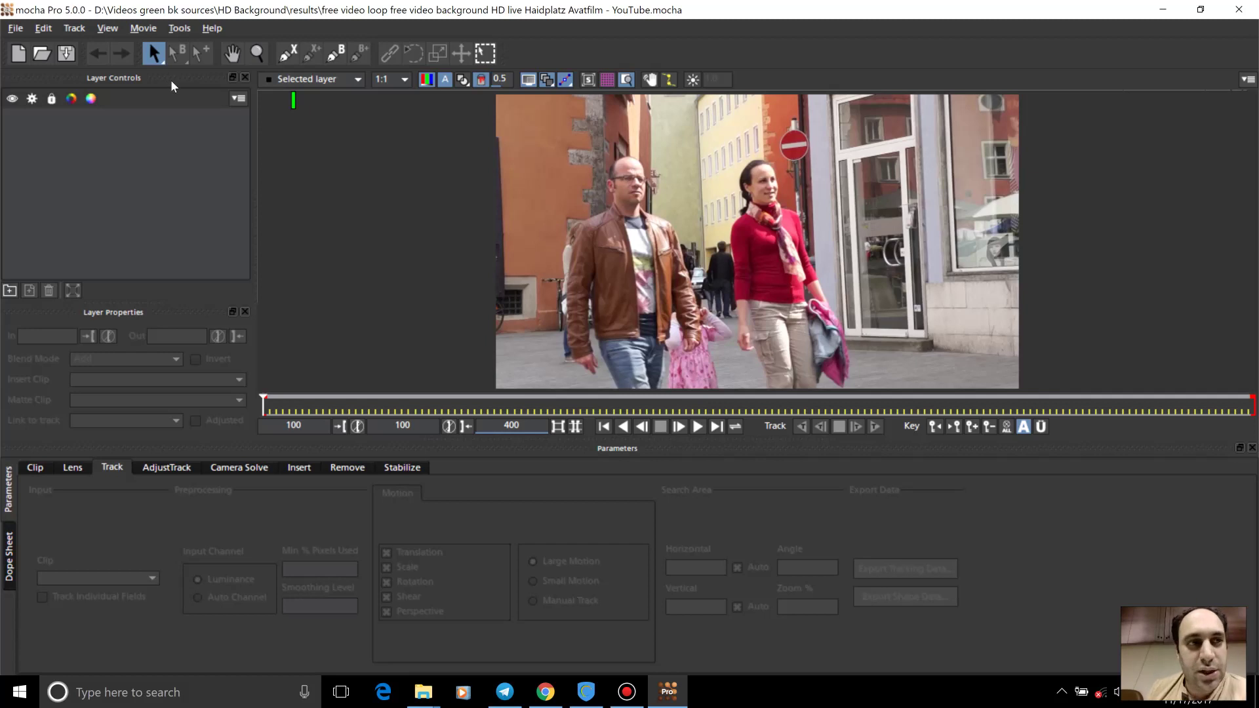
# Step: Look over the Viewer Preferences, toggle the Layers overlay off and back on, and close the preferences
pyautogui.click(119, 31)
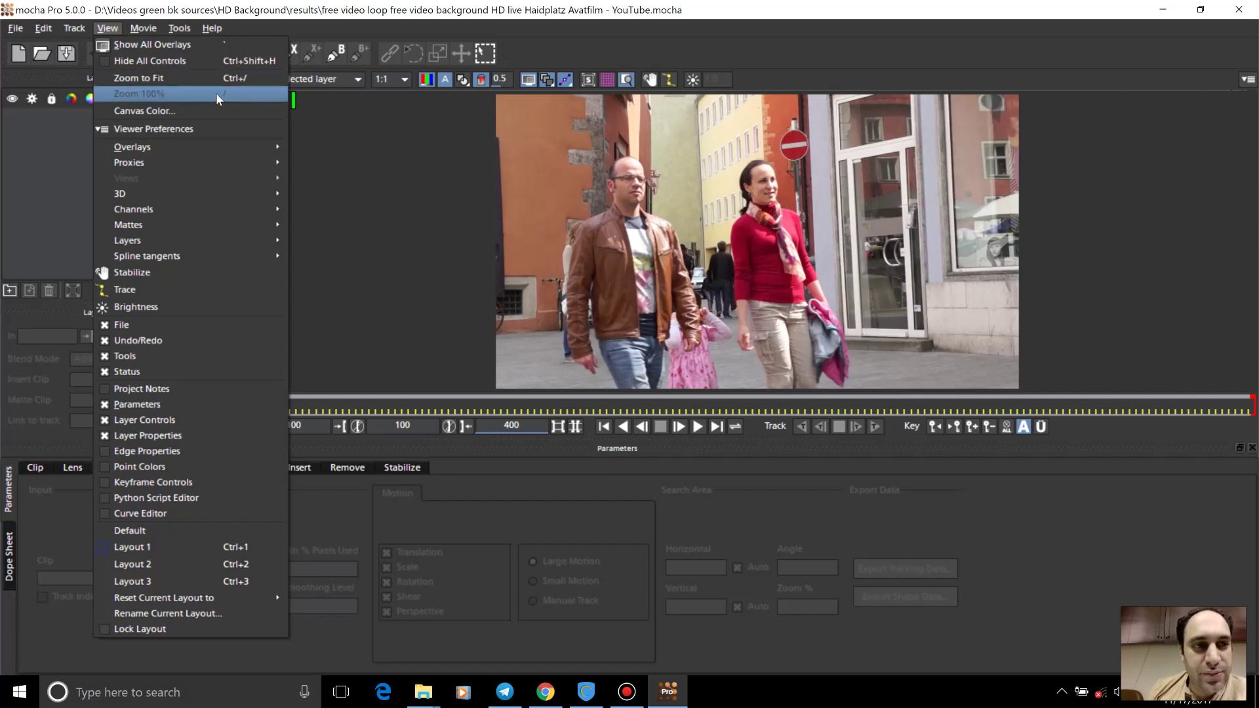
pyautogui.click(96, 128)
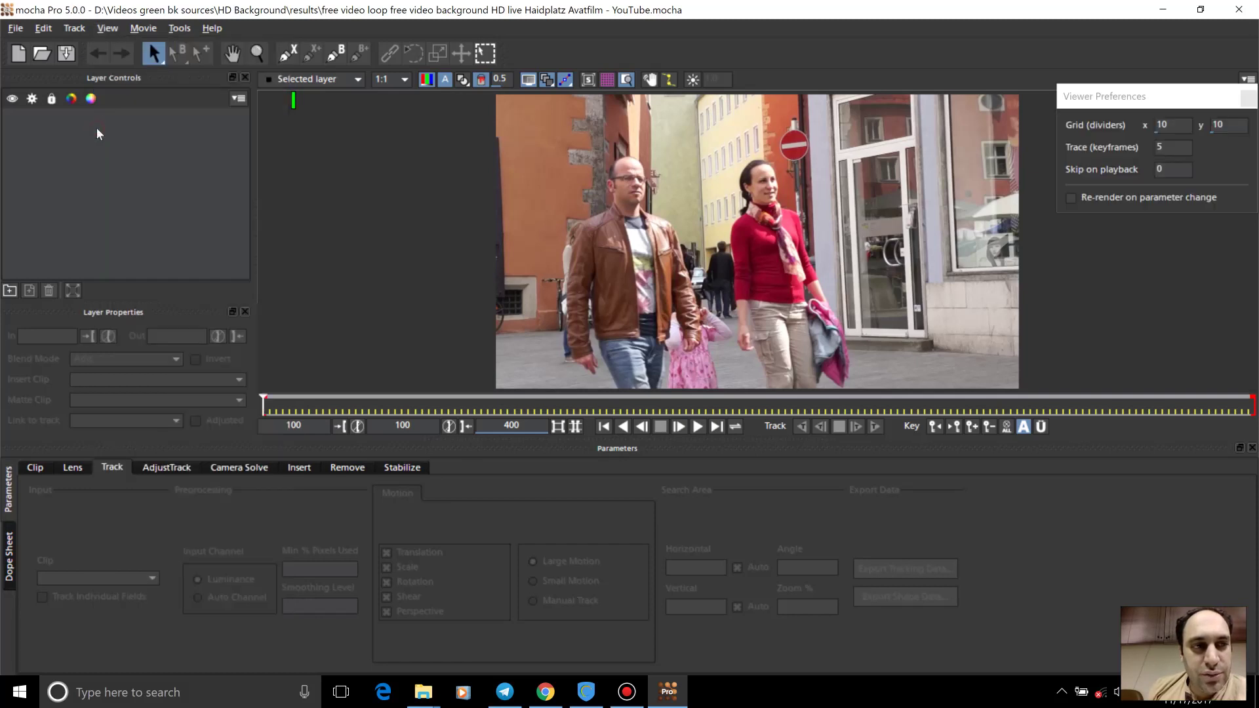
pyautogui.click(119, 28)
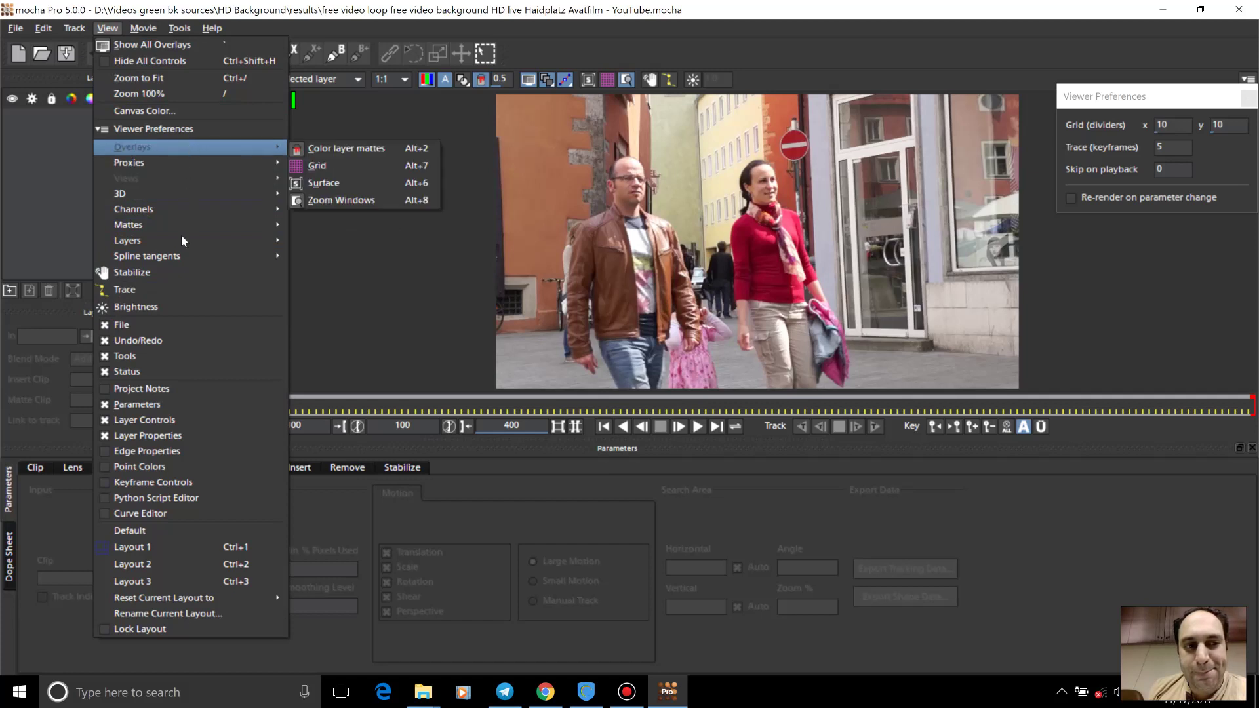
pyautogui.moveTo(187, 244)
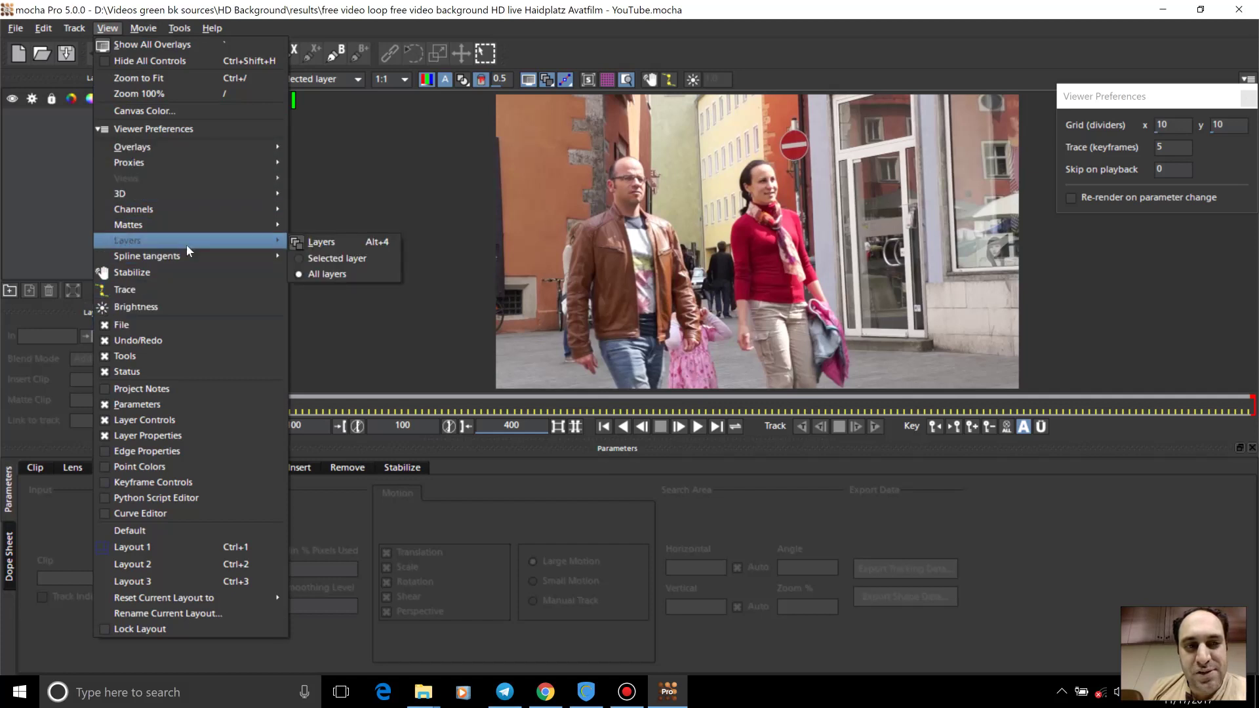
pyautogui.click(304, 246)
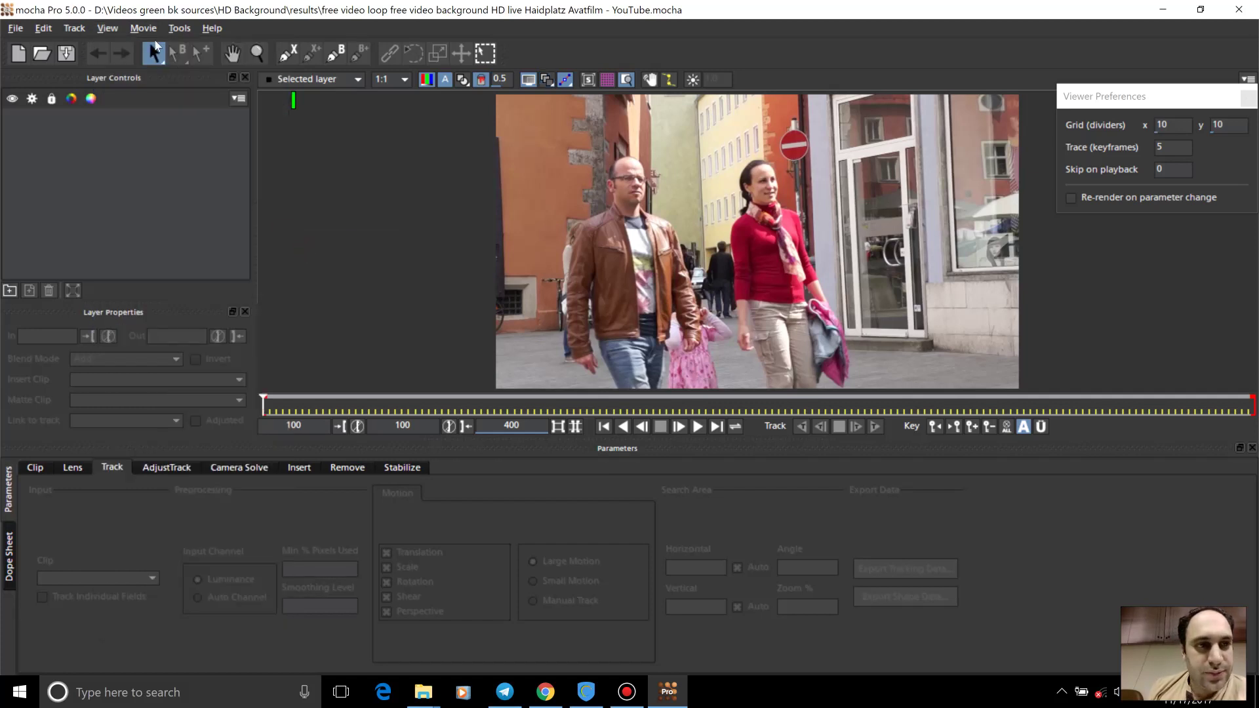
pyautogui.click(114, 30)
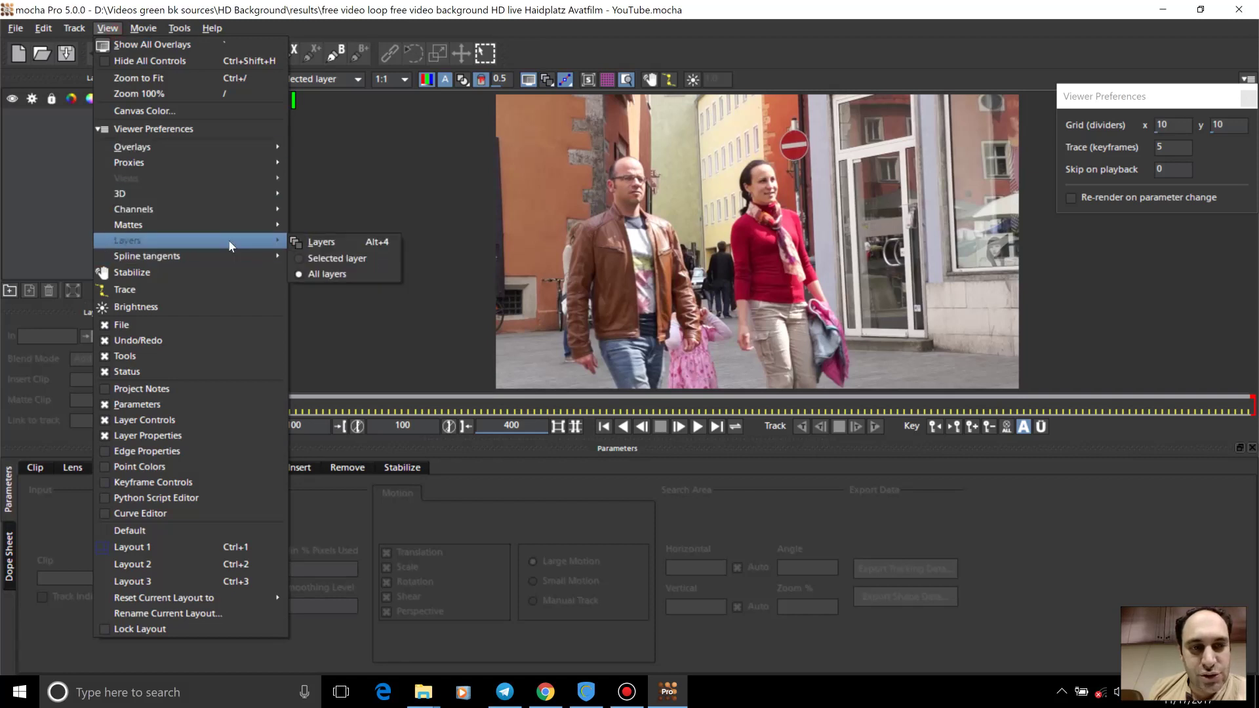
pyautogui.click(299, 242)
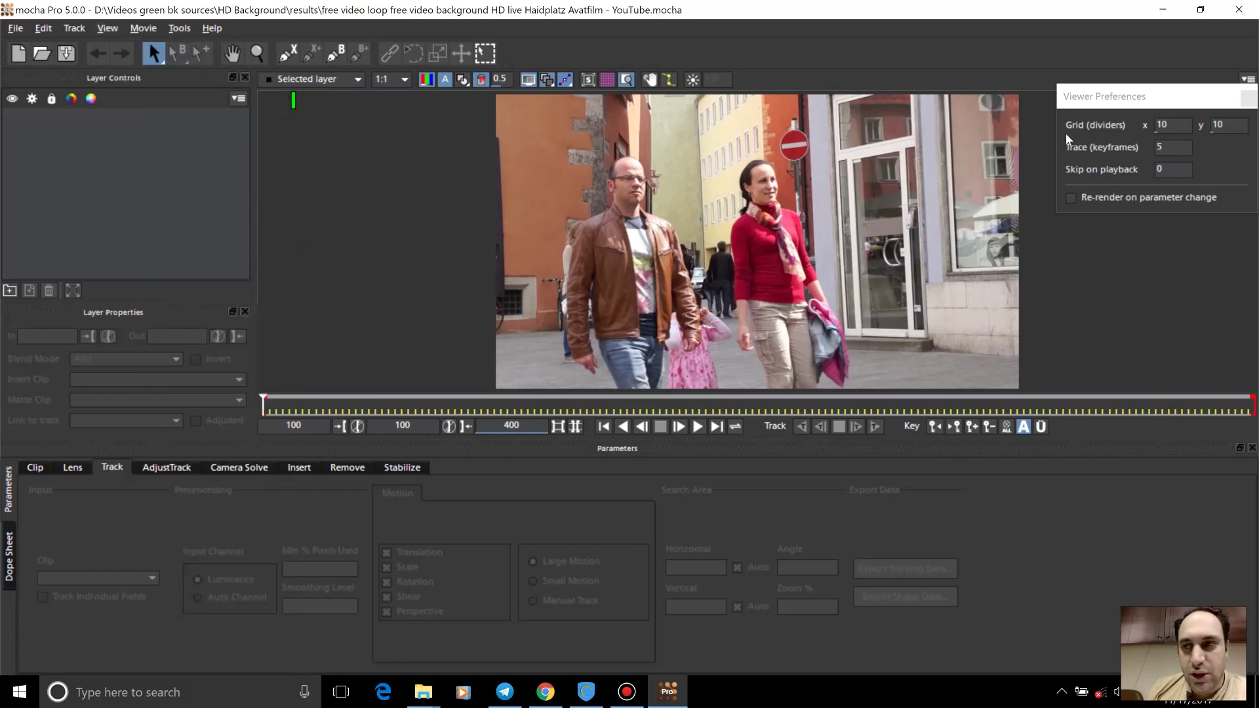
pyautogui.click(1256, 99)
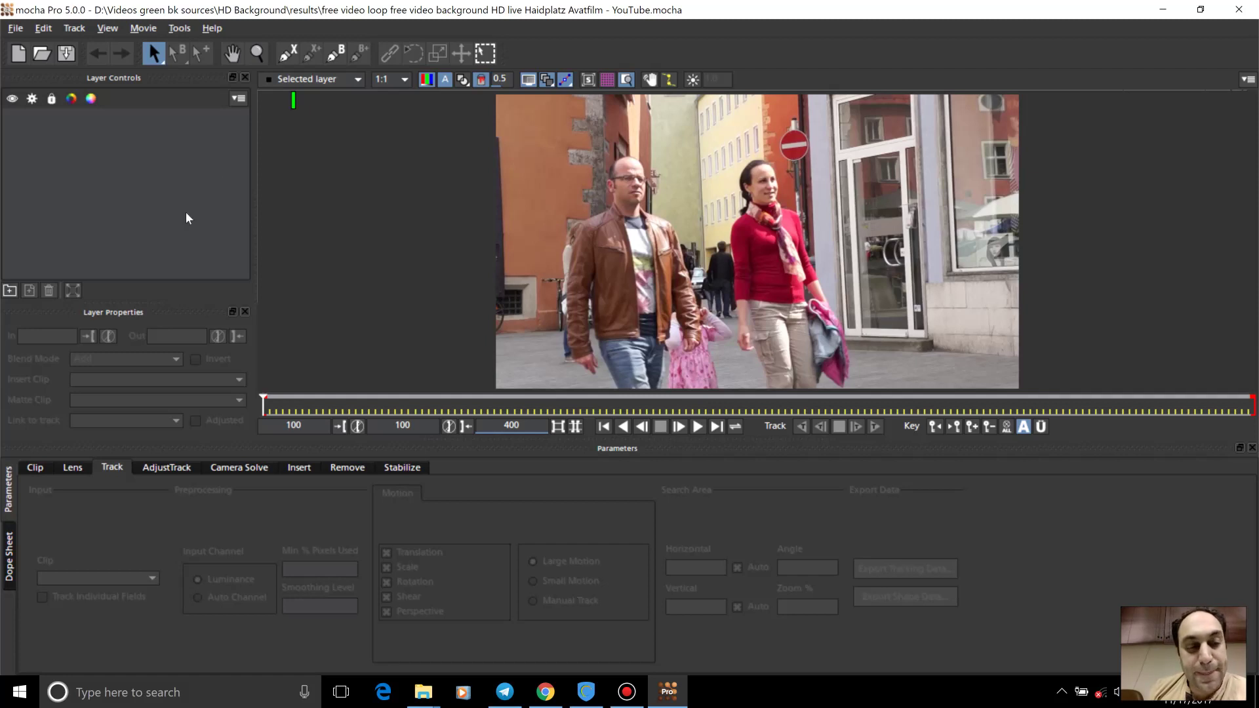
# Step: View the mocha Pro version information and close it
pyautogui.click(212, 29)
pyautogui.click(293, 260)
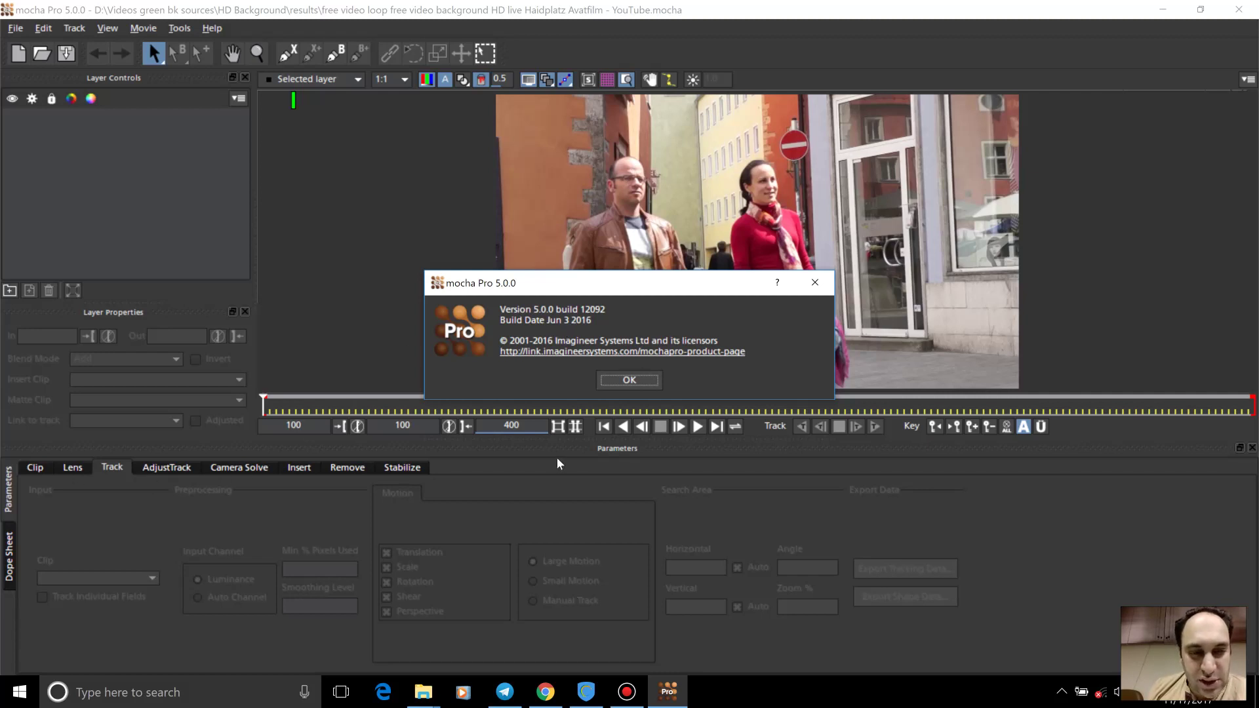
pyautogui.click(619, 377)
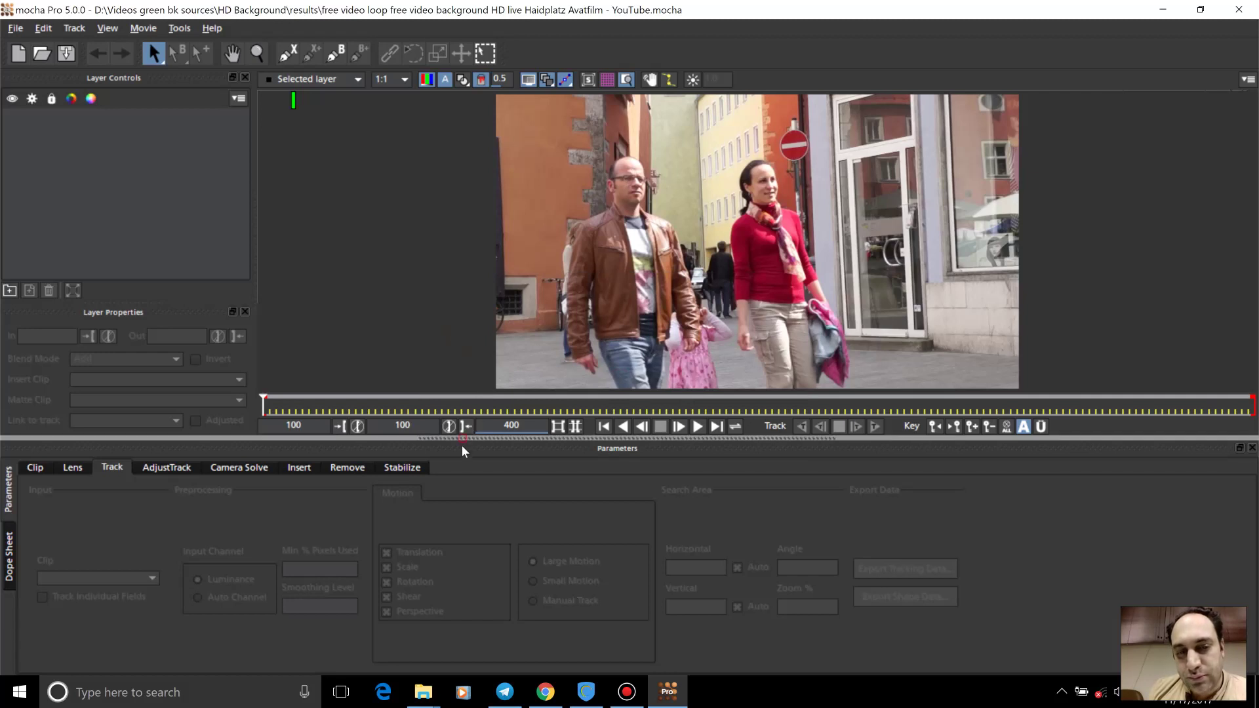
pyautogui.click(178, 29)
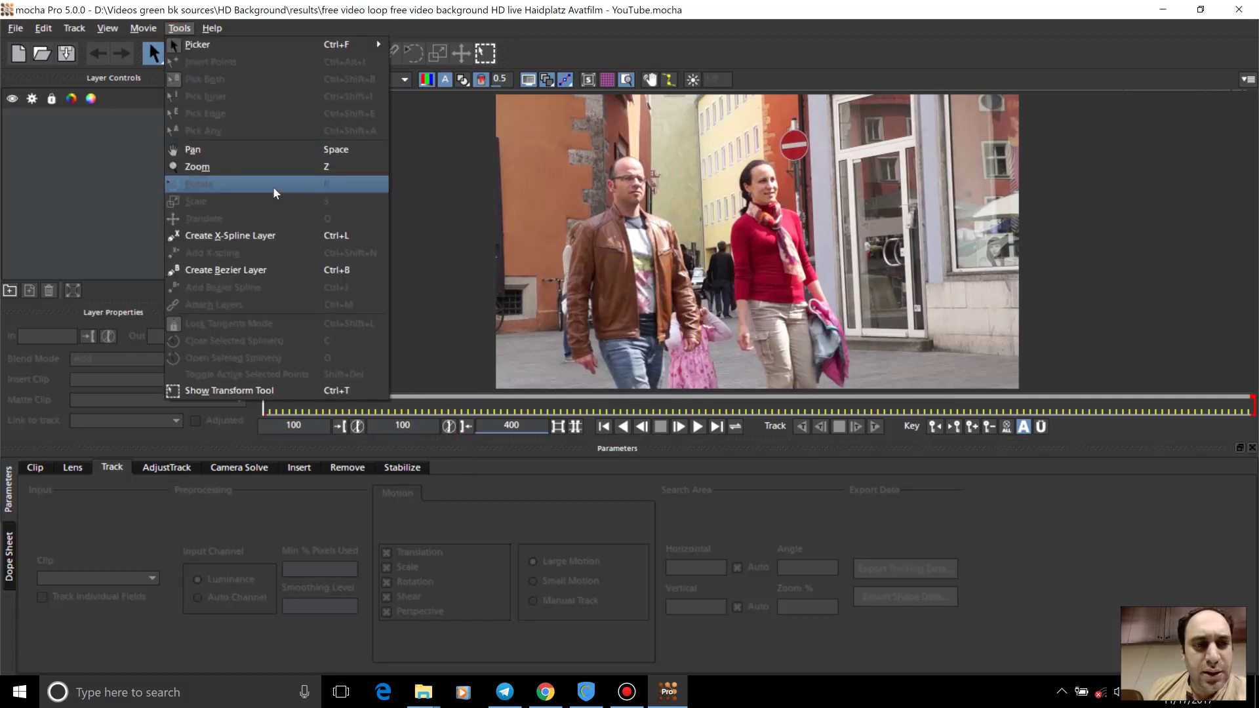
pyautogui.moveTo(154, 31)
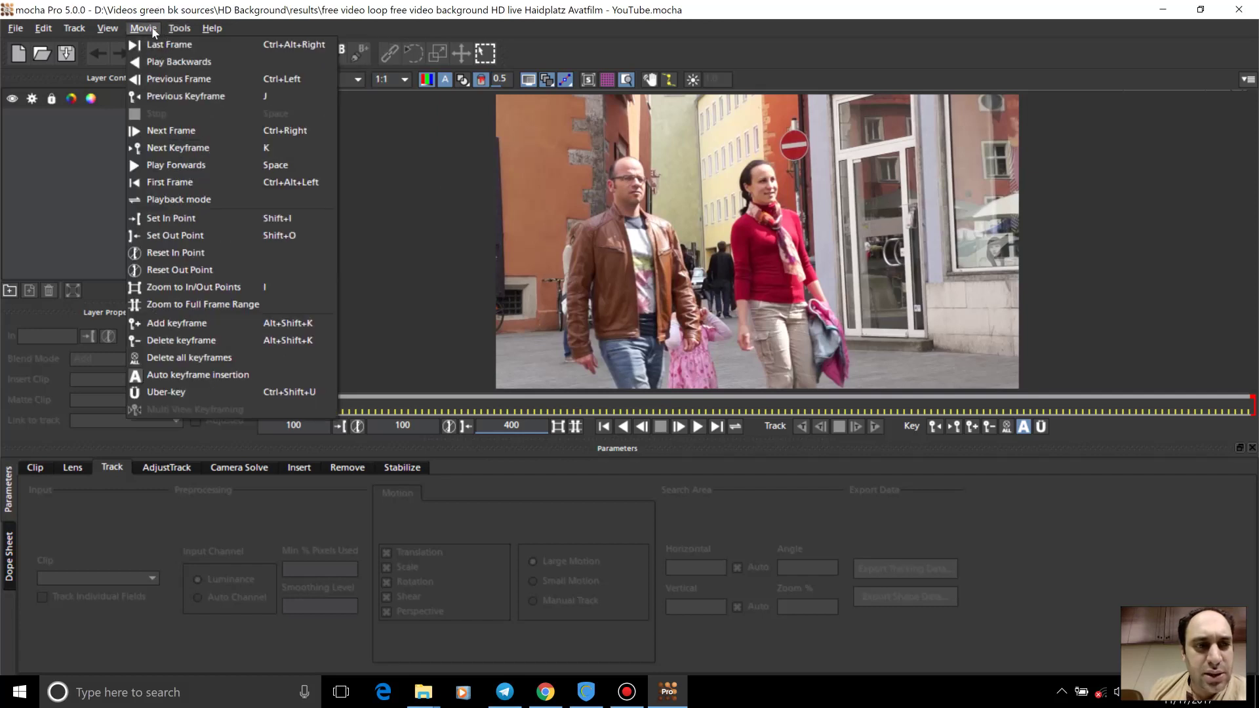
pyautogui.moveTo(107, 32)
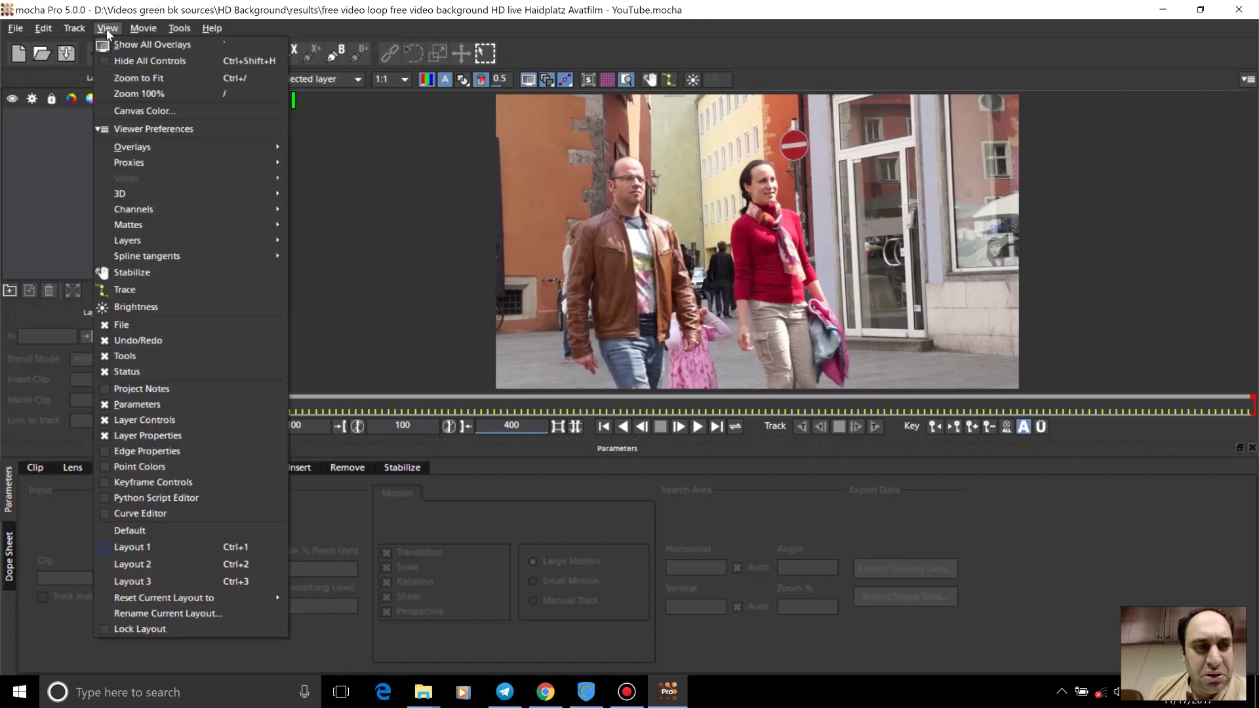
pyautogui.moveTo(52, 26)
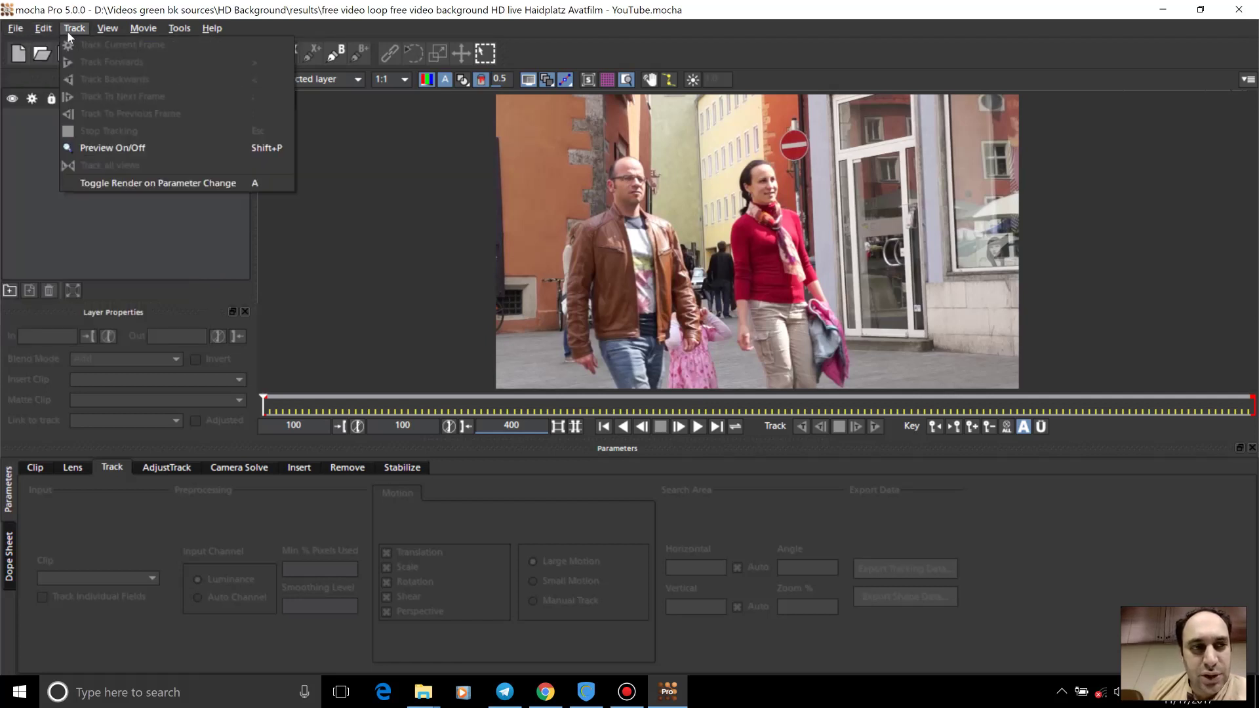
pyautogui.click(135, 143)
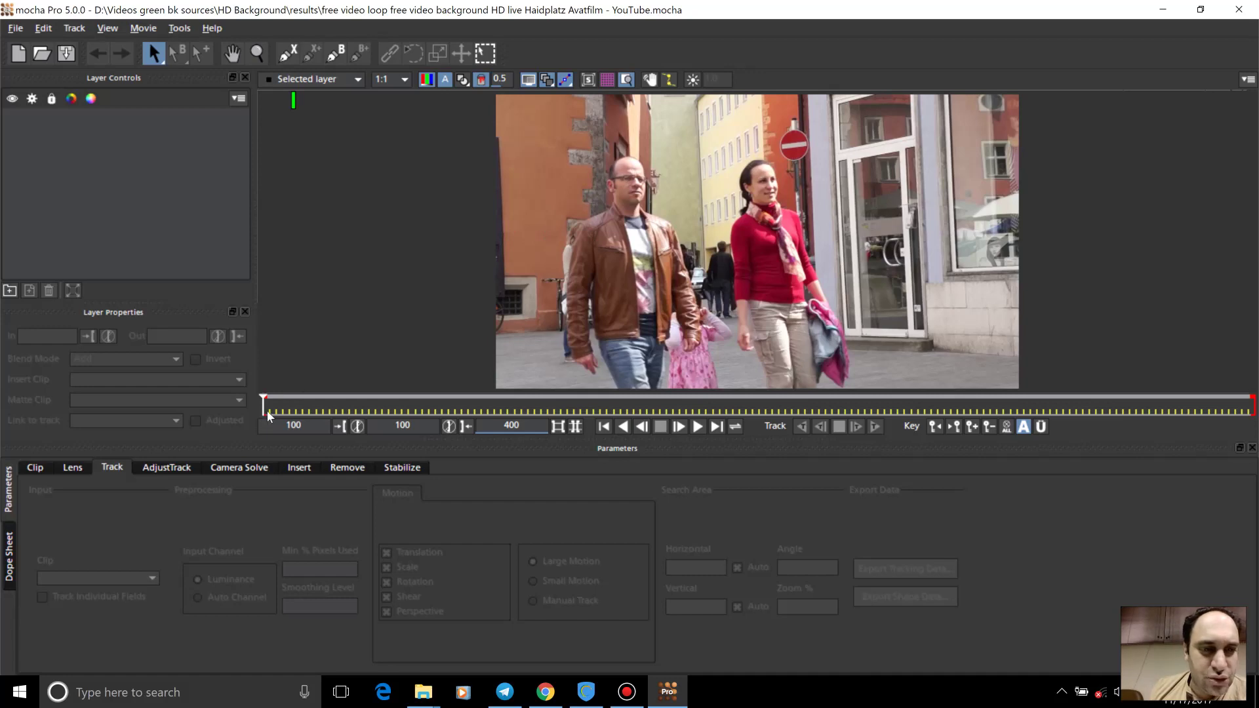
pyautogui.moveTo(267, 411); pyautogui.dragTo(85, 455)
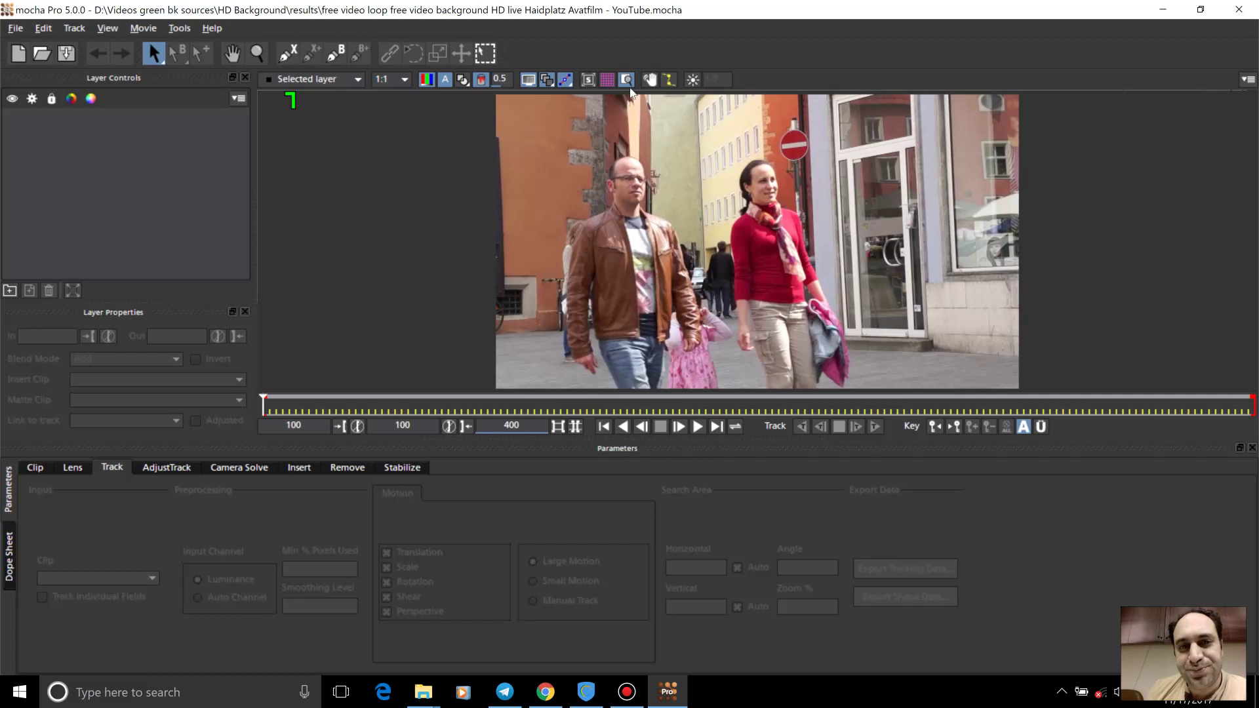
# Step: Enable the Stabilize view and shift the footage sideways in the viewer with the Pan tool
pyautogui.click(650, 80)
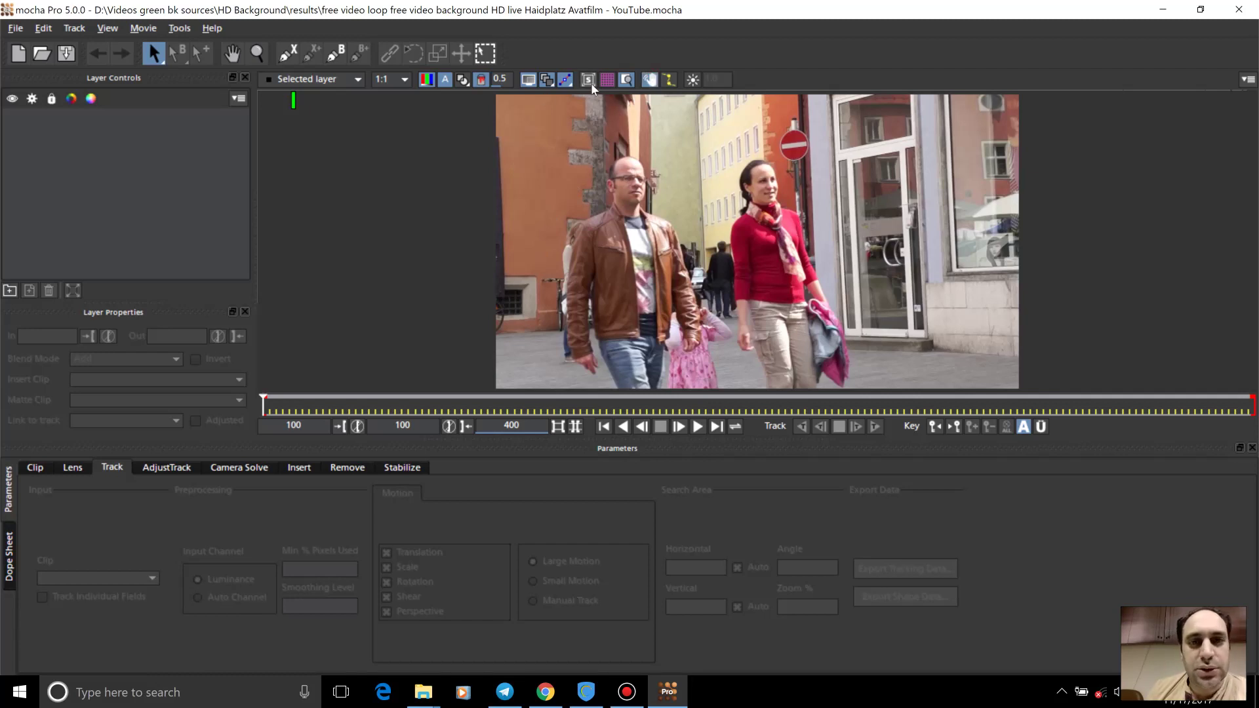
pyautogui.click(232, 54)
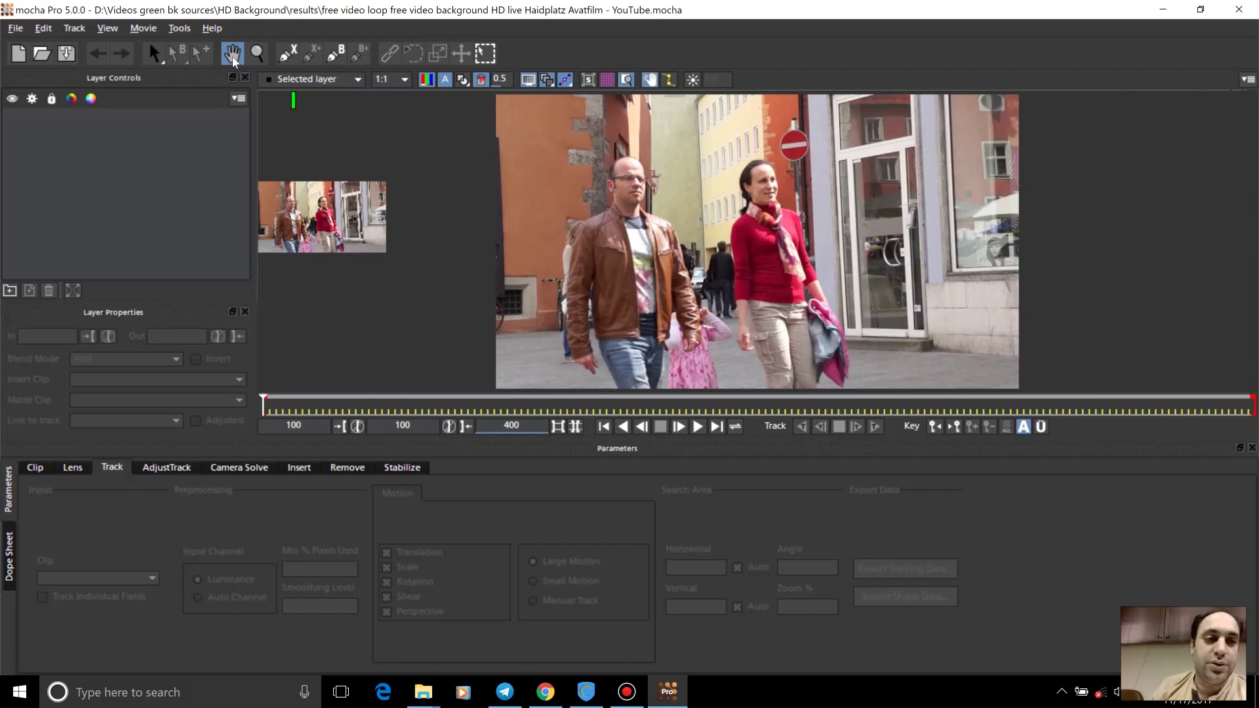
pyautogui.moveTo(737, 142); pyautogui.dragTo(546, 160)
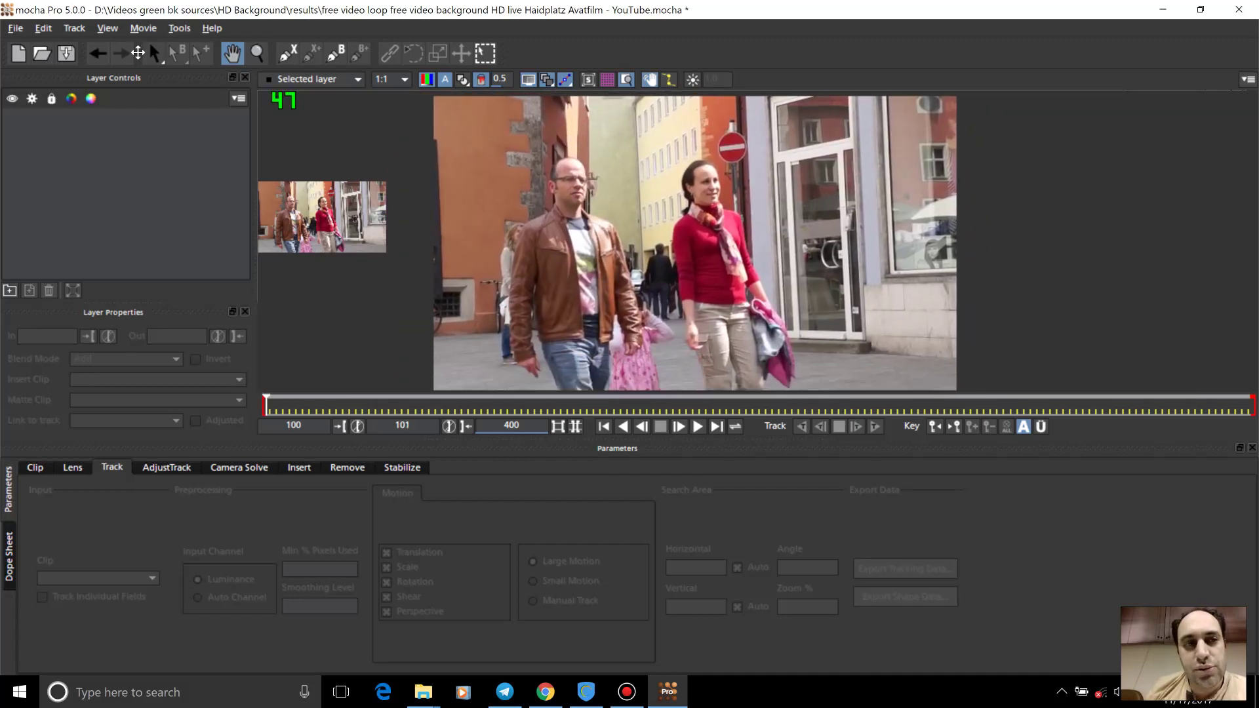
# Step: Zoom the main footage in and out with the Zoom tool, and enlarge the small preview image beside it
pyautogui.click(257, 53)
pyautogui.click(710, 182)
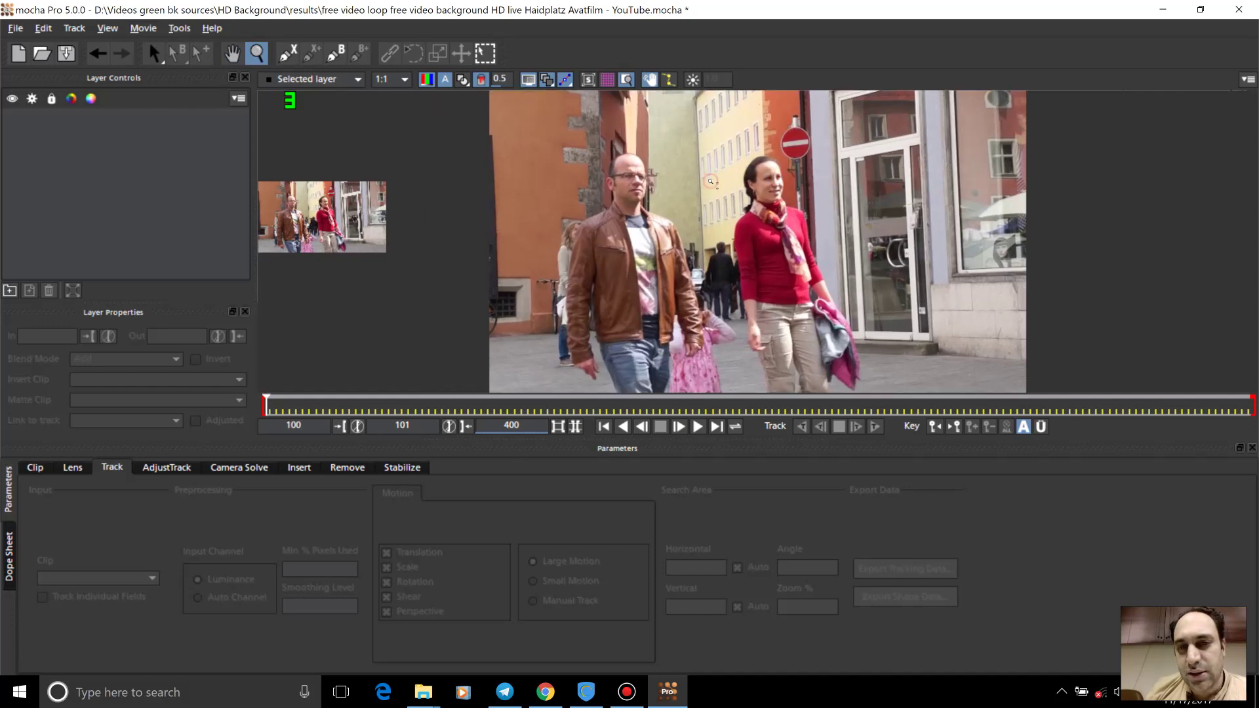
pyautogui.moveTo(771, 196); pyautogui.dragTo(340, 229)
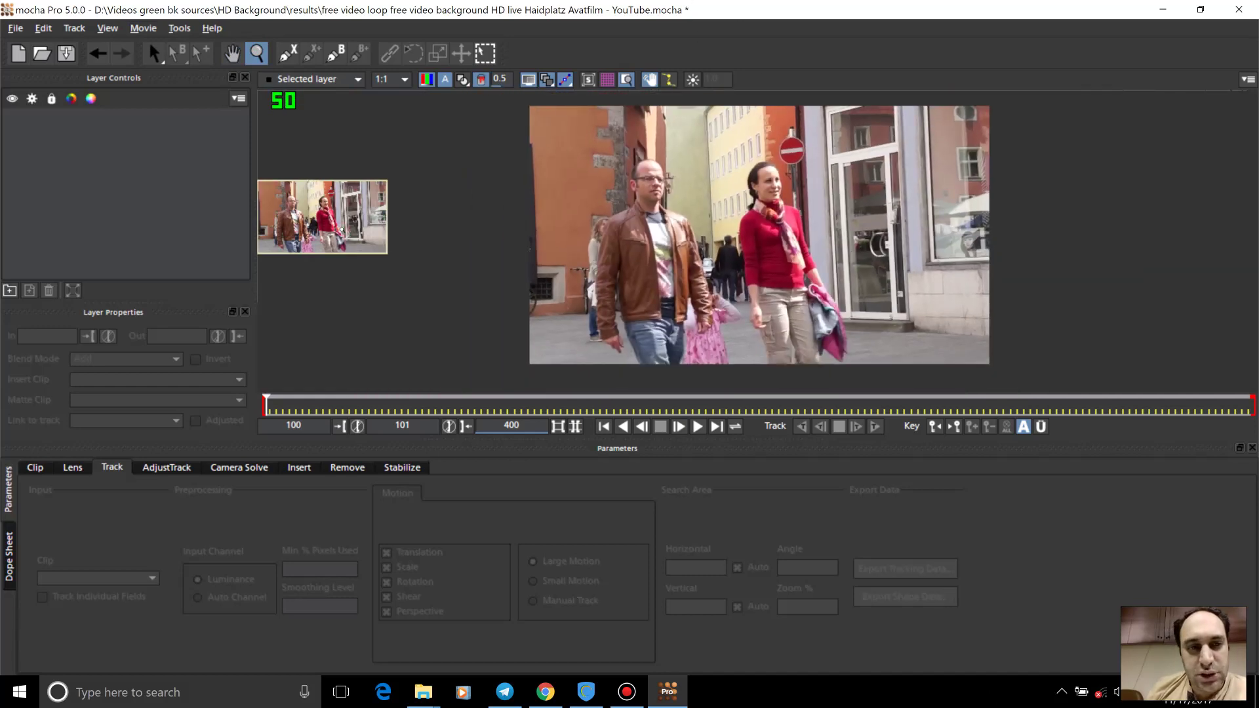
pyautogui.moveTo(323, 175); pyautogui.dragTo(454, 369)
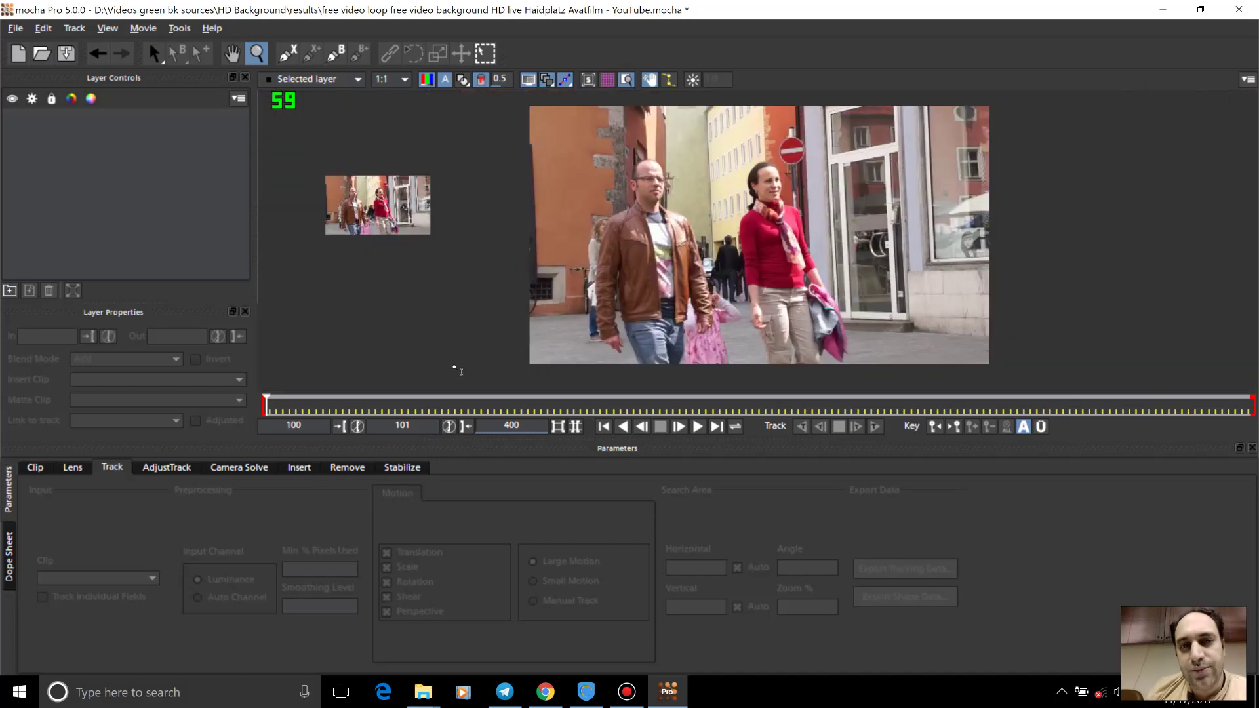
pyautogui.moveTo(393, 241); pyautogui.dragTo(377, 169)
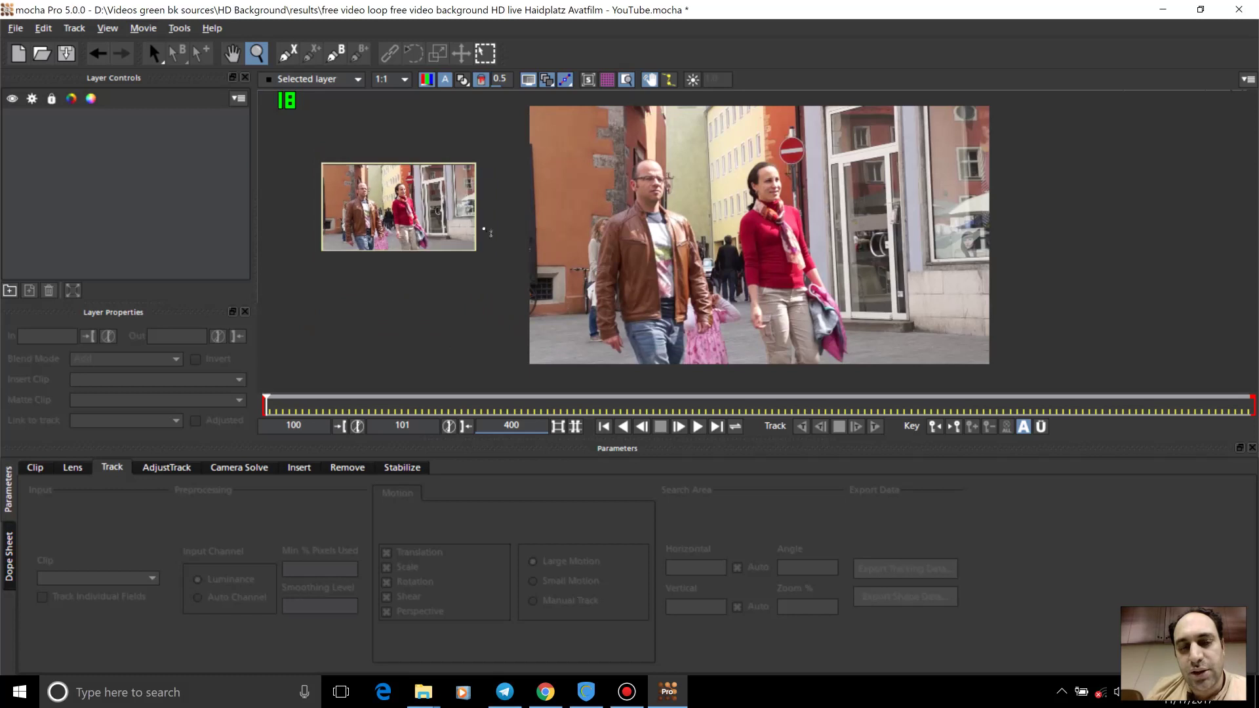
pyautogui.scroll(1, 715, 241)
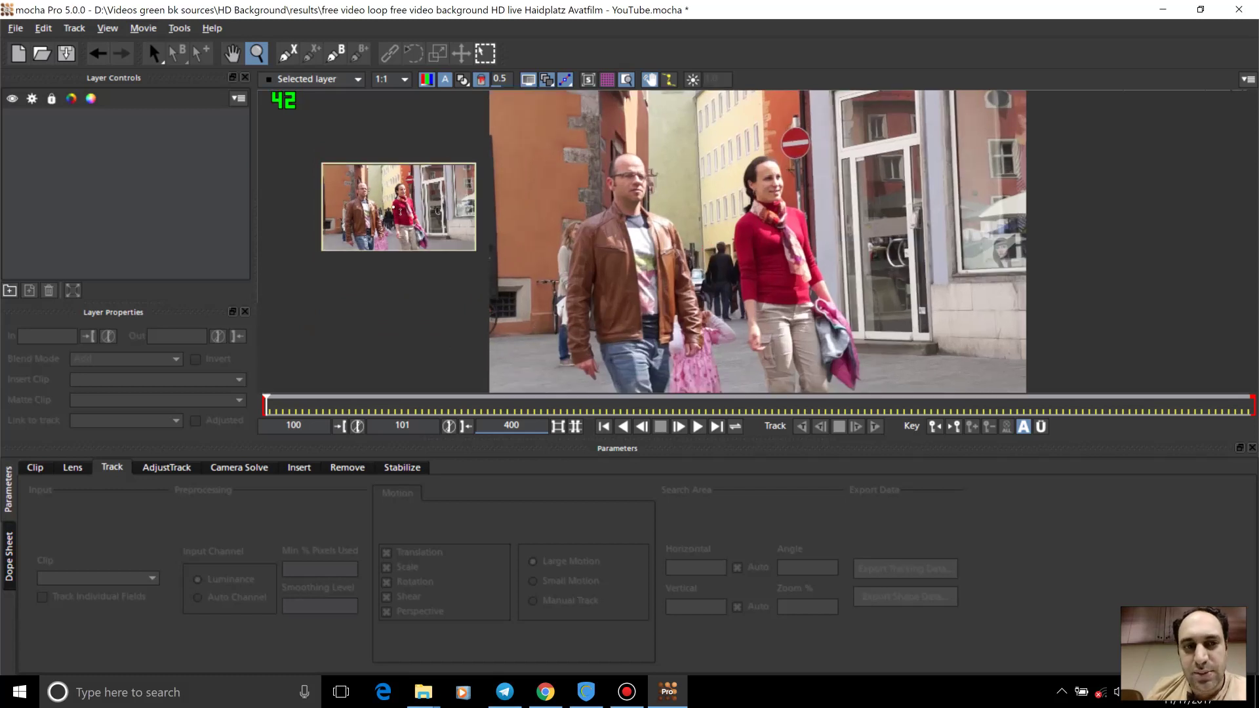
# Step: Pan the small preview image to the viewer's upper-left corner and shift the main footage slightly left
pyautogui.press('x')
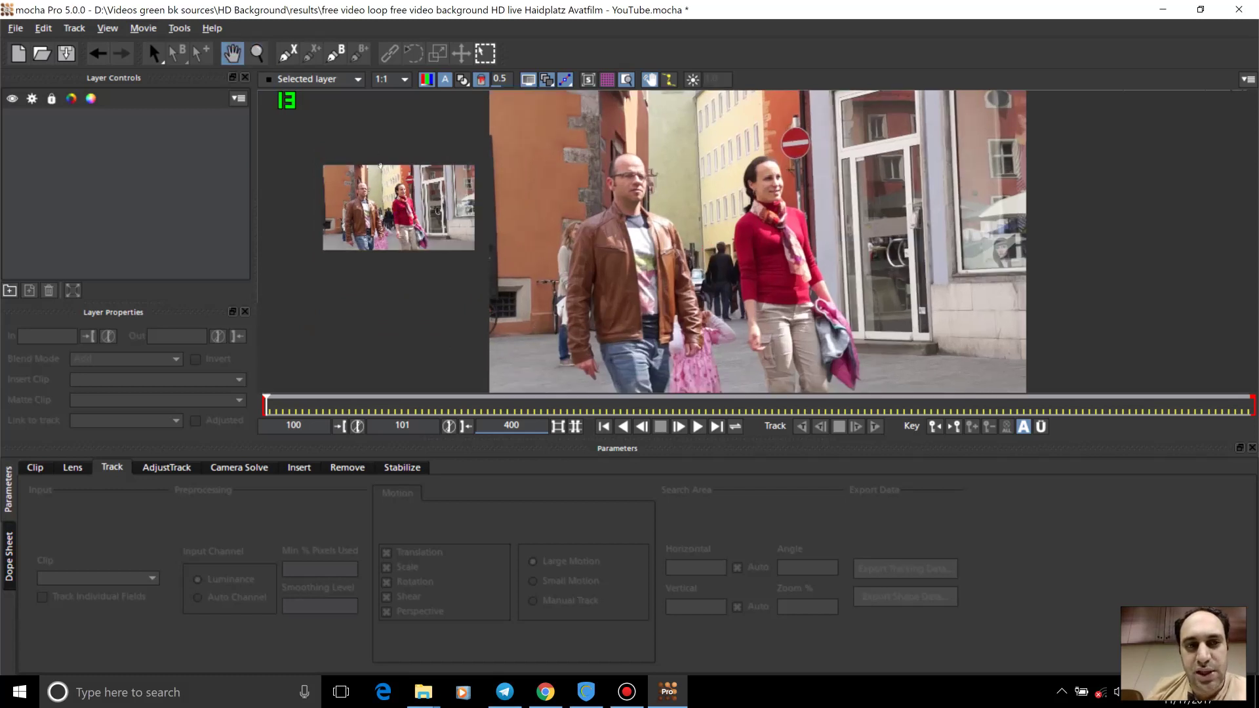
pyautogui.moveTo(386, 187); pyautogui.dragTo(325, 122)
pyautogui.moveTo(754, 219); pyautogui.dragTo(723, 216)
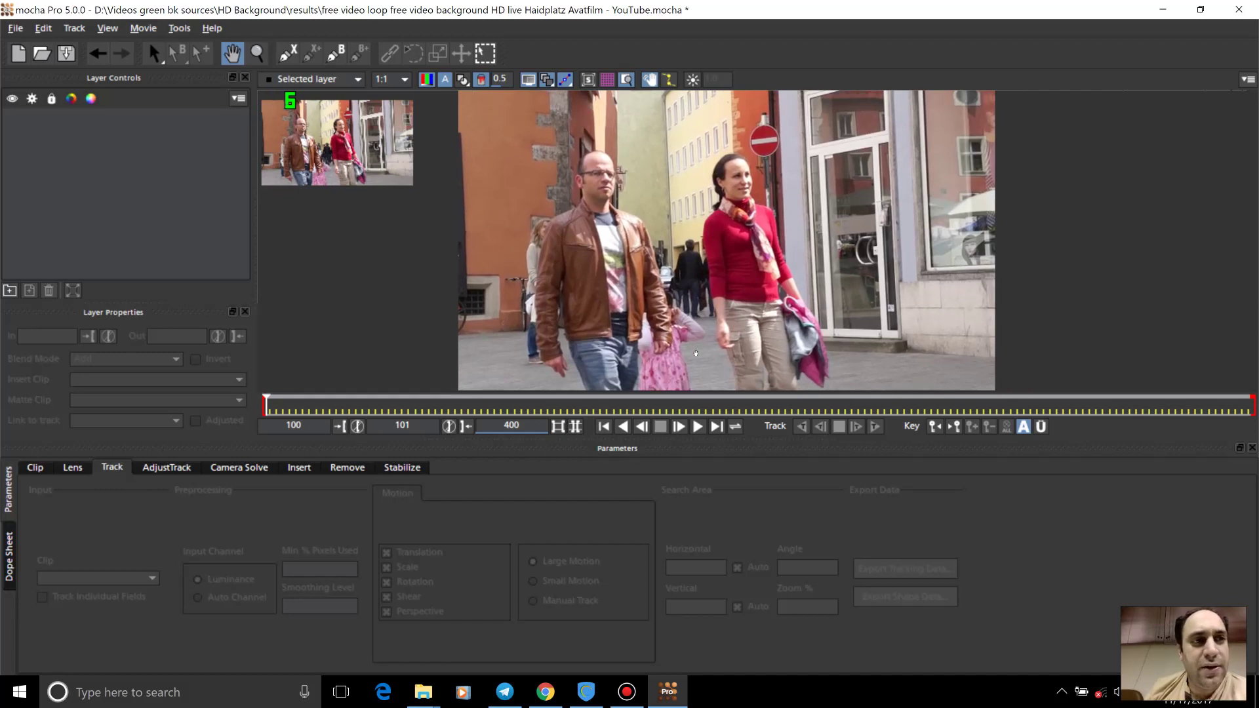
pyautogui.click(627, 692)
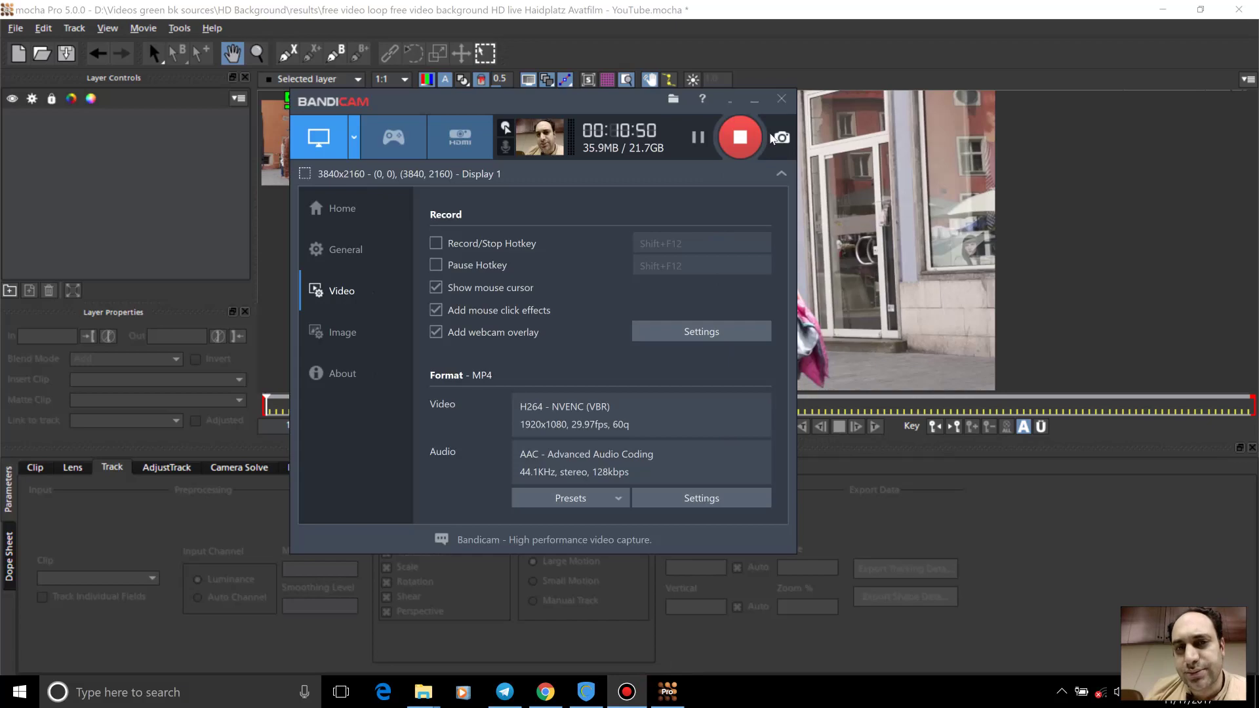